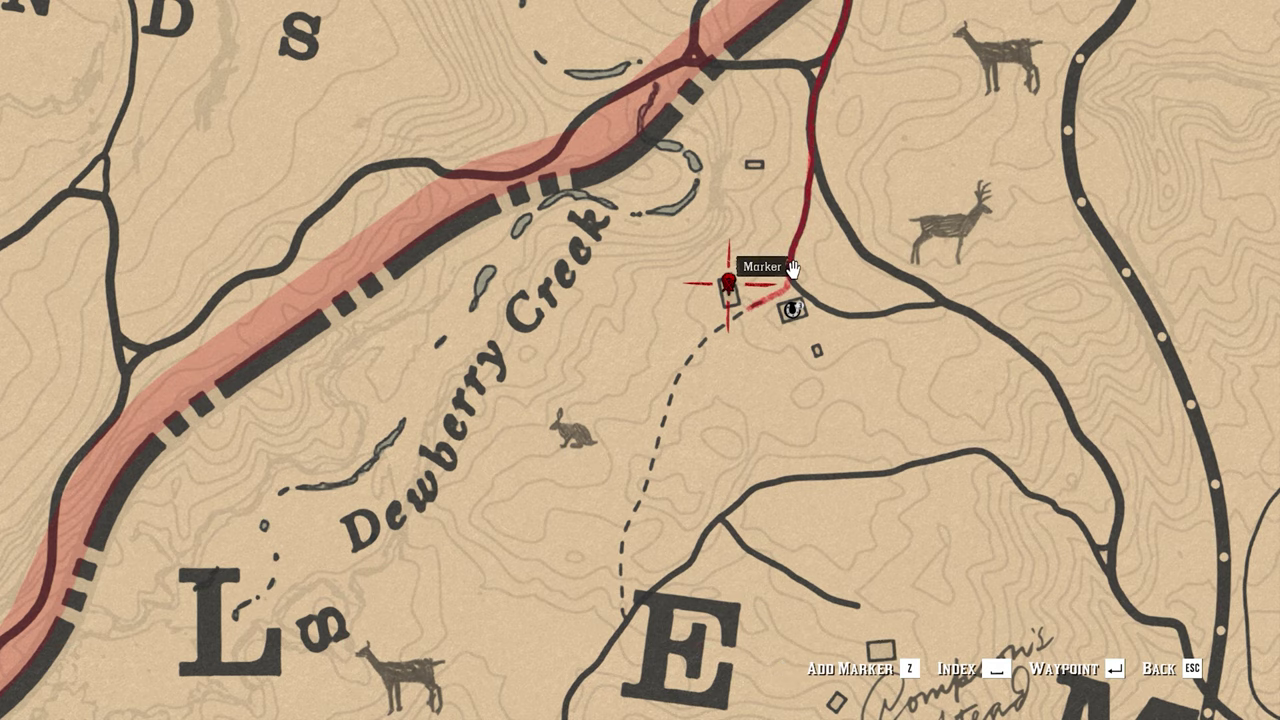
pyautogui.scroll(-5, 791, 268)
pyautogui.scroll(-2, 797, 262)
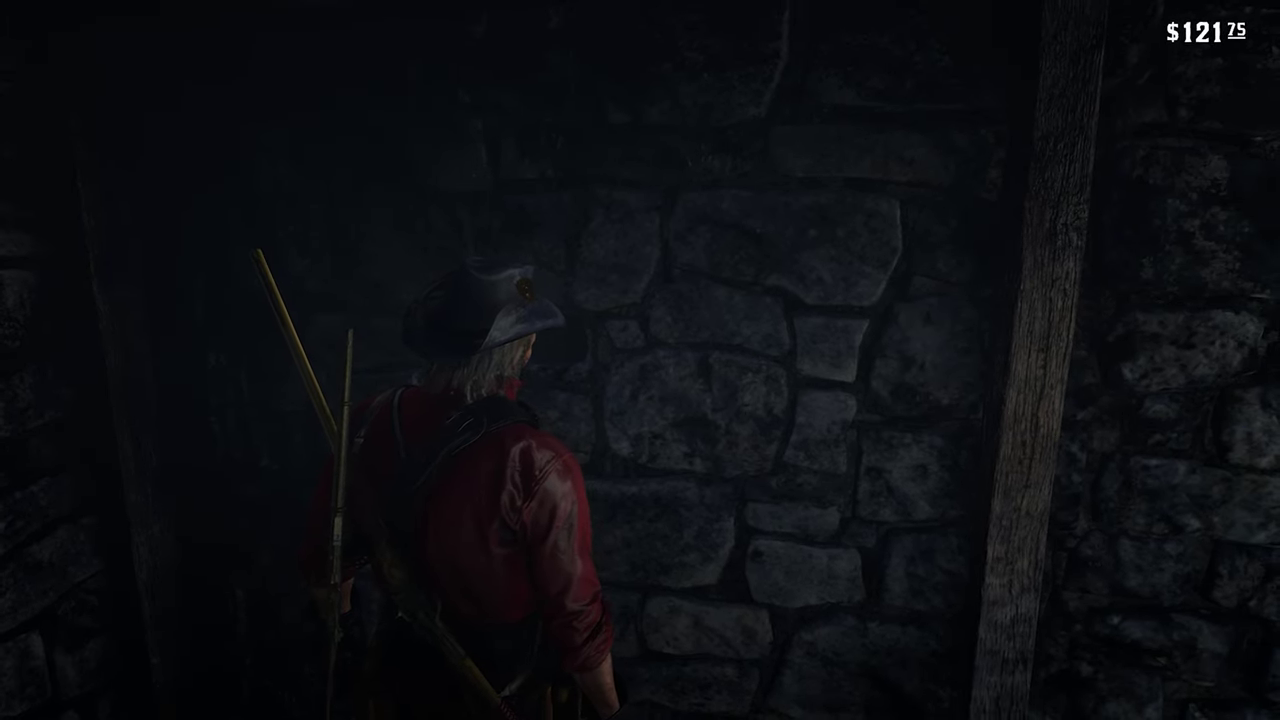
# - Save the current progress from the Story menu into an empty save slot
pyautogui.press('Escape')
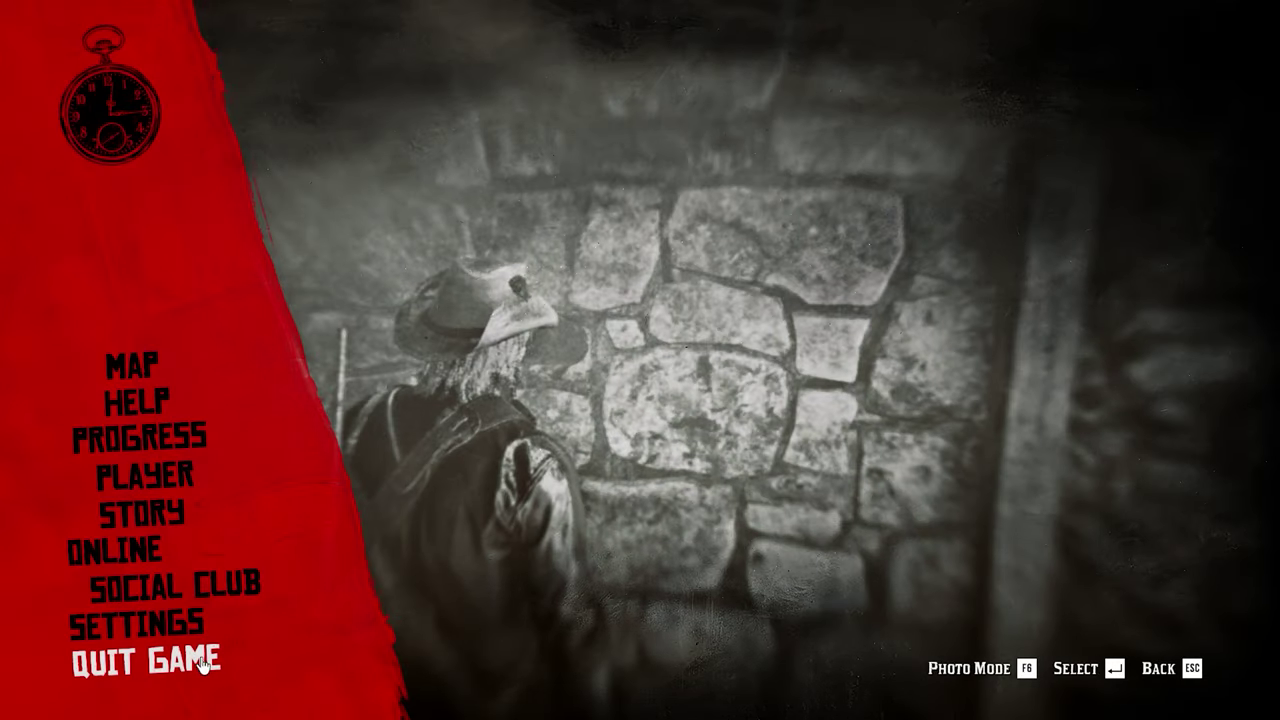
pyautogui.click(157, 516)
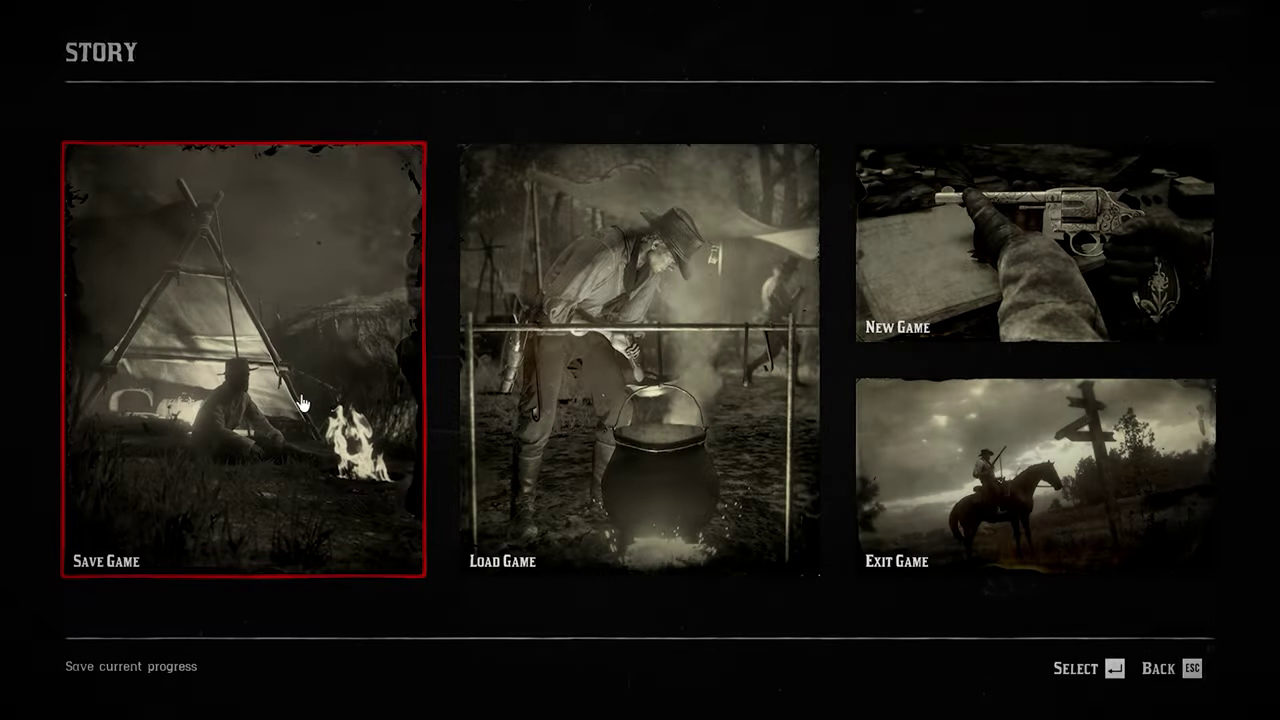
pyautogui.click(309, 392)
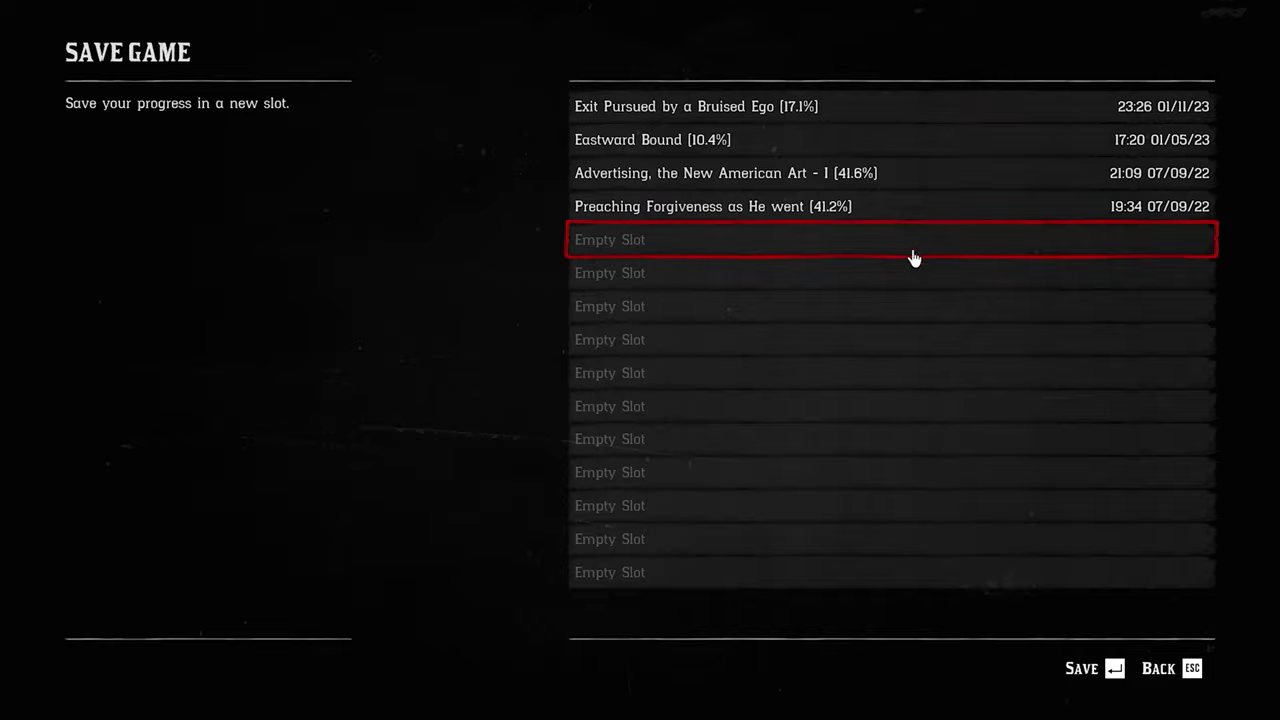
pyautogui.click(914, 255)
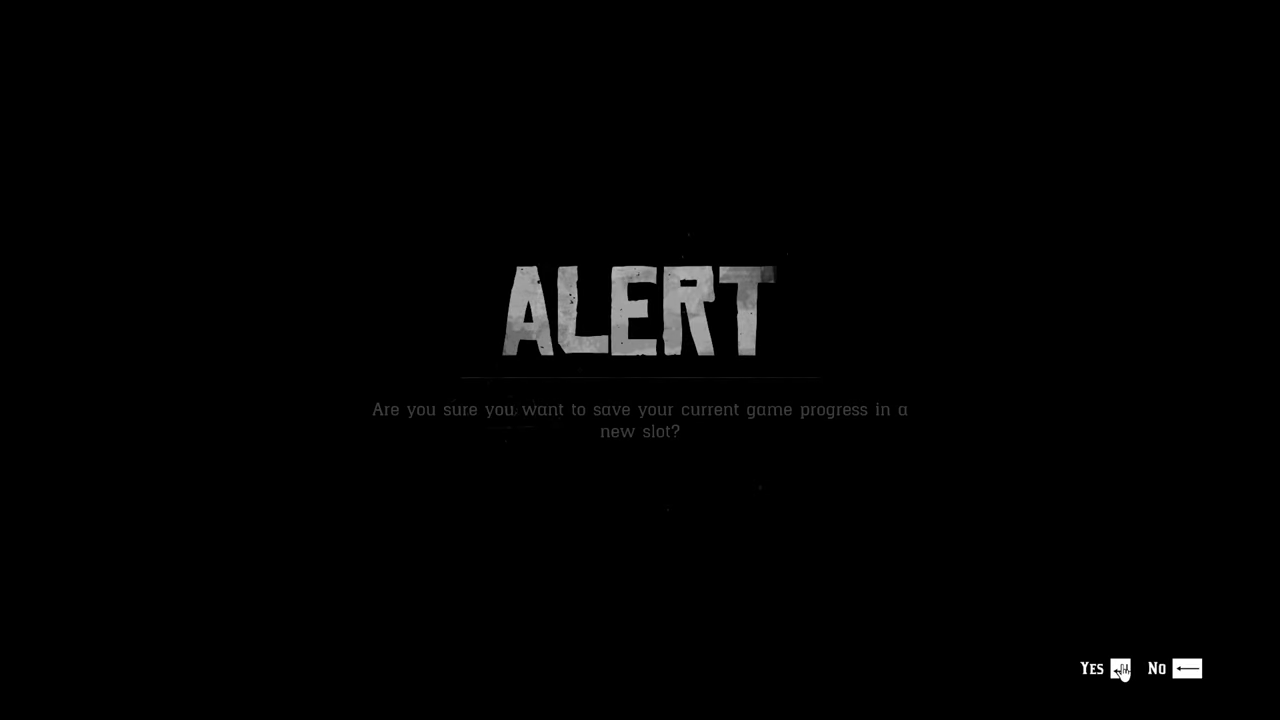
pyautogui.click(1122, 670)
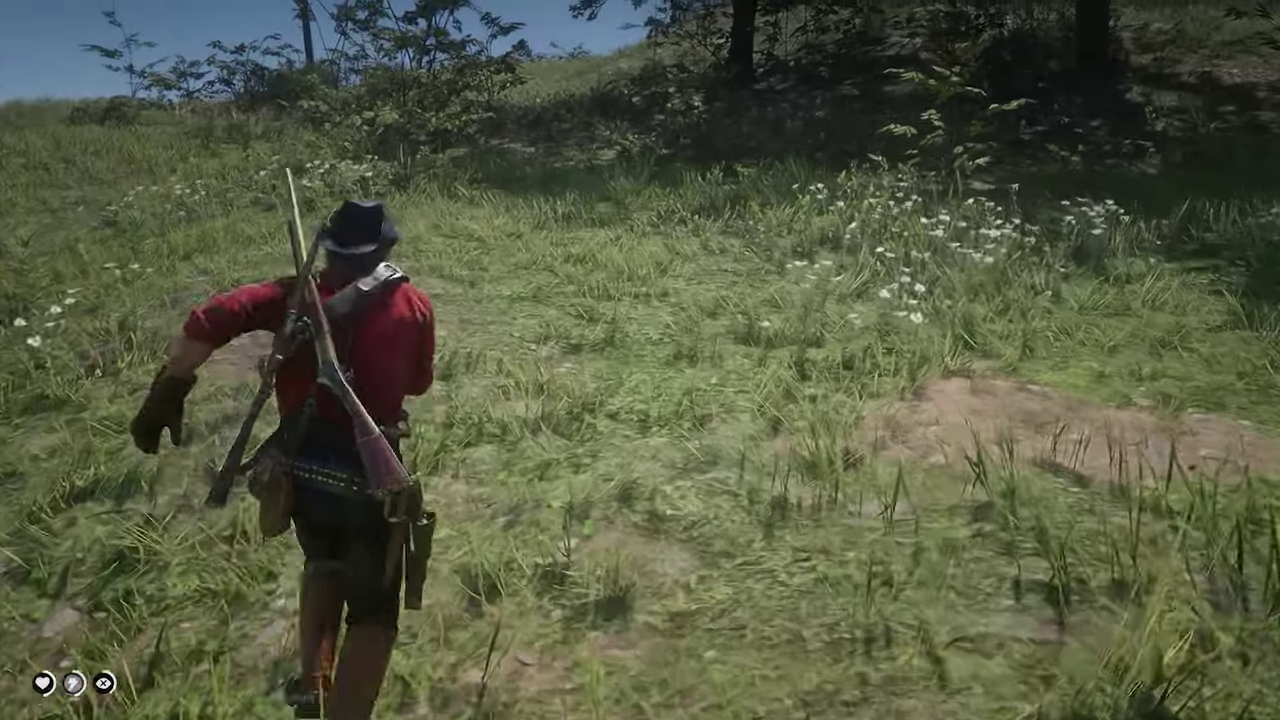
# - Cross Scarlett Meadows to the ruined cabin and dismount nearby
pyautogui.press('w')
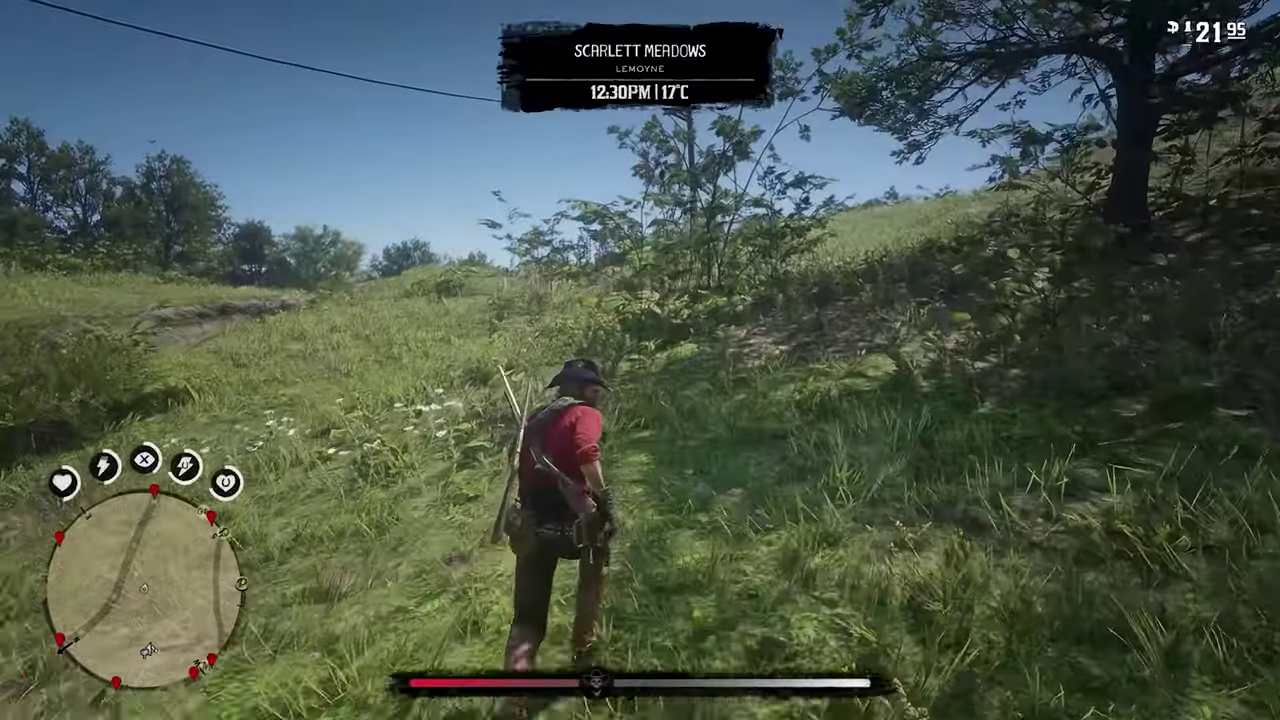
pyautogui.press('w')
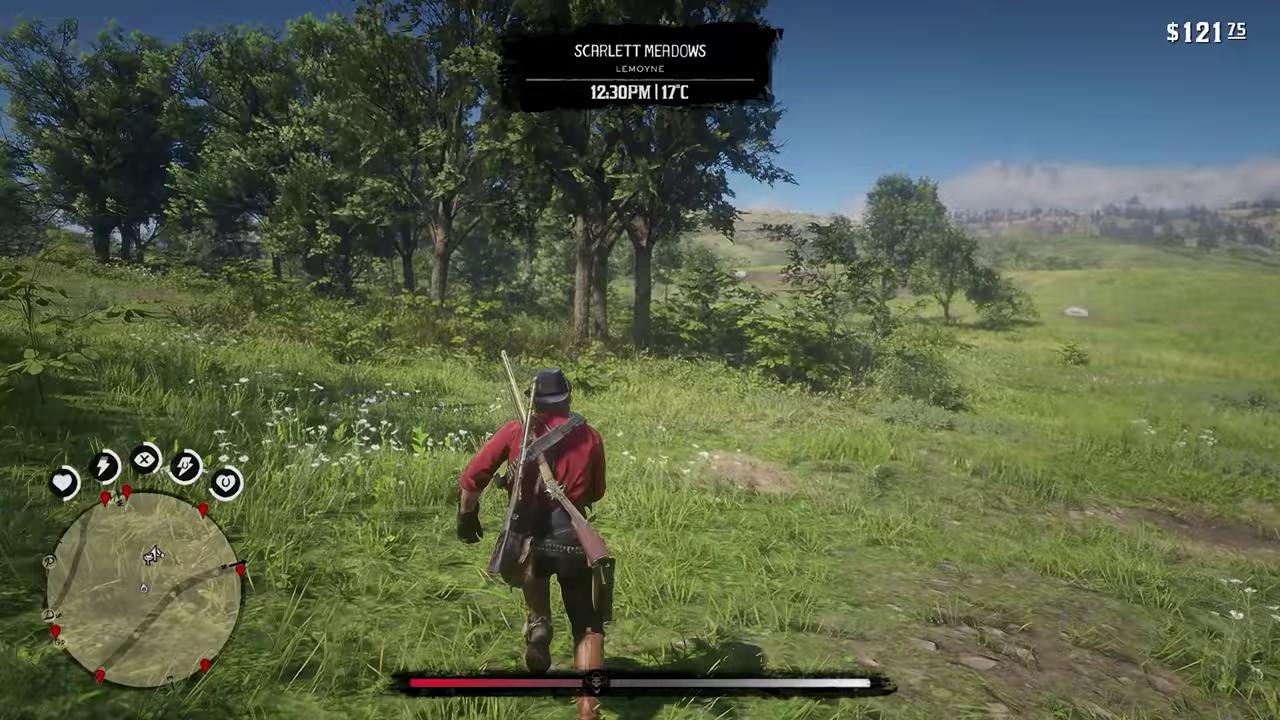
pyautogui.press('w')
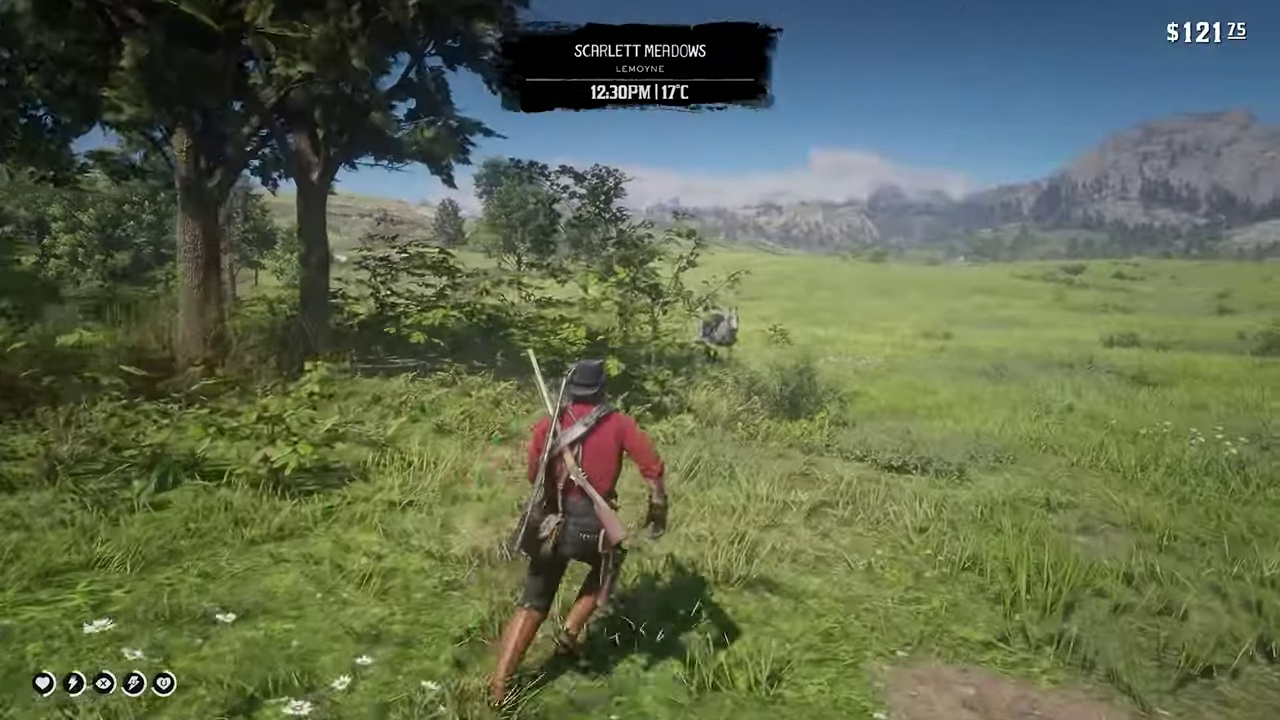
pyautogui.press('w')
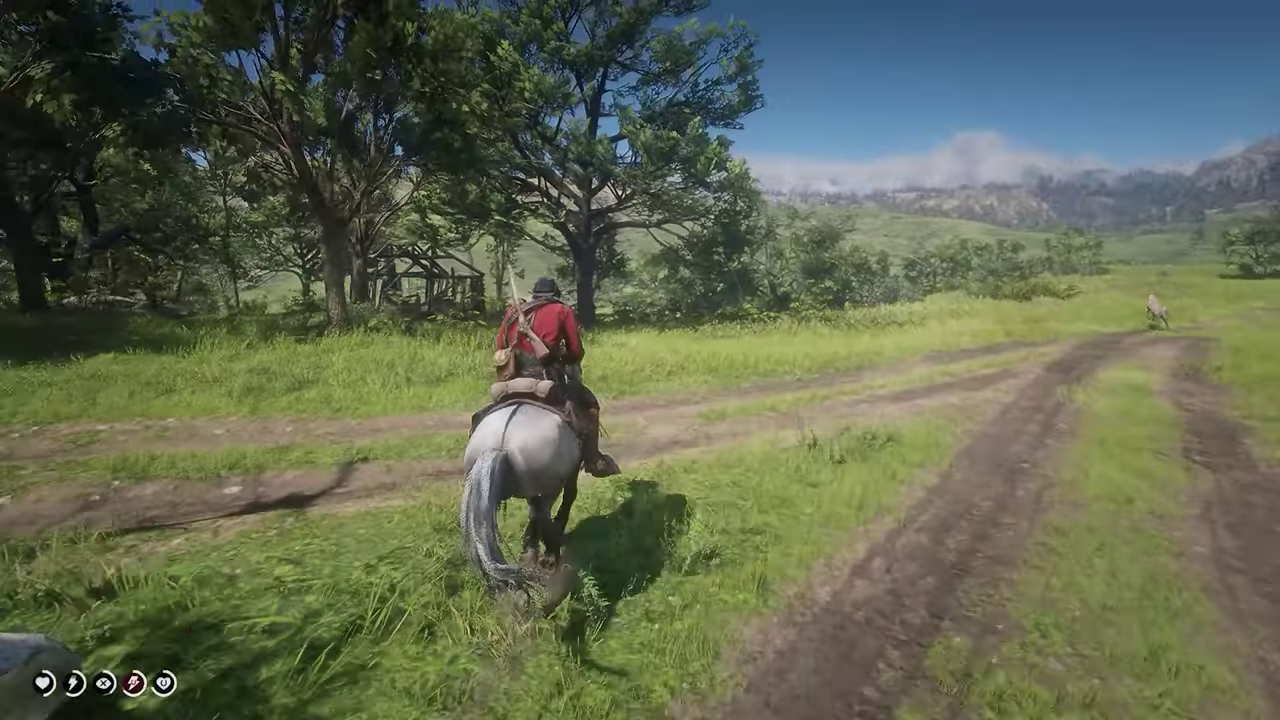
pyautogui.press('f')
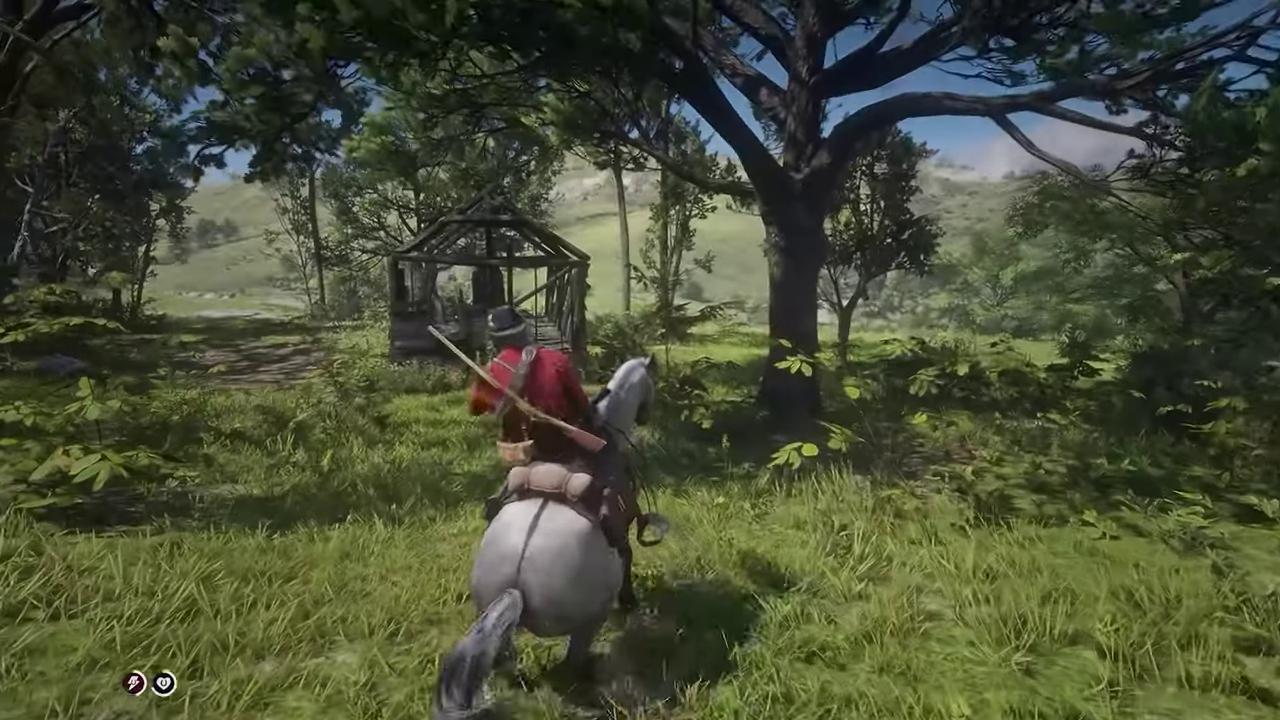
# - Walk into the cabin, drop through the floor hole and reach the cellar stash
pyautogui.press('w')
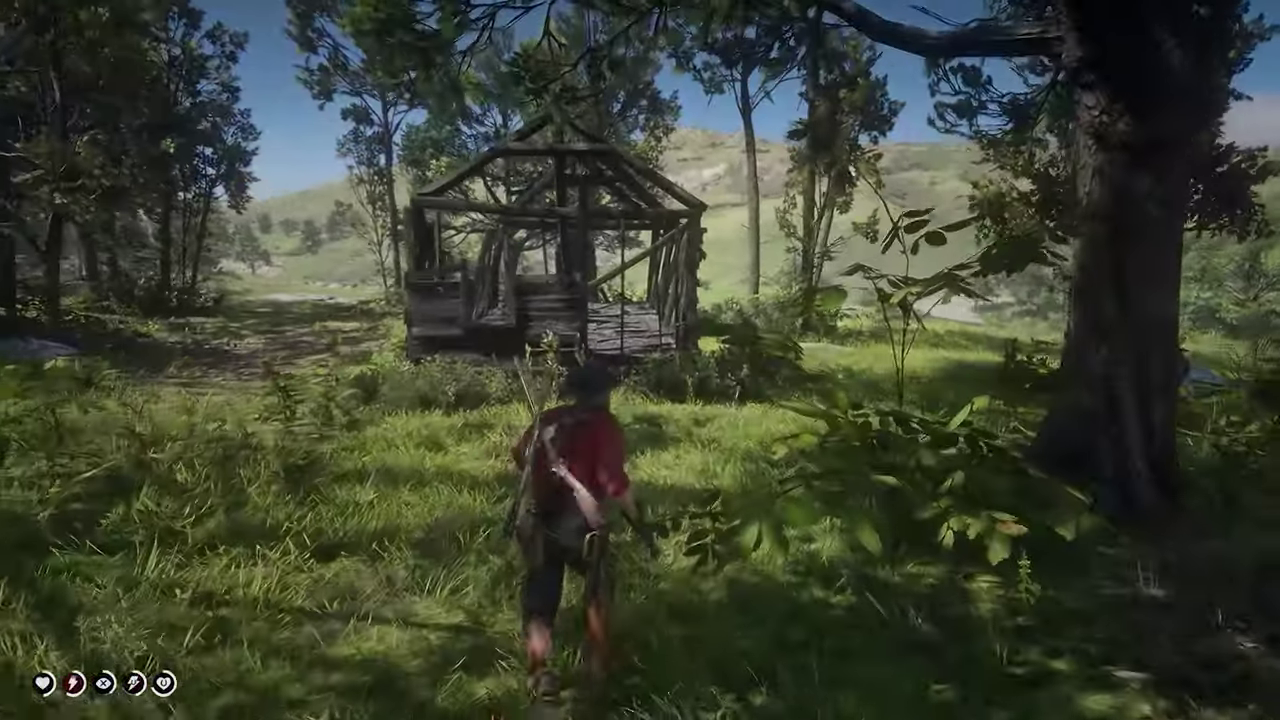
pyautogui.press('w')
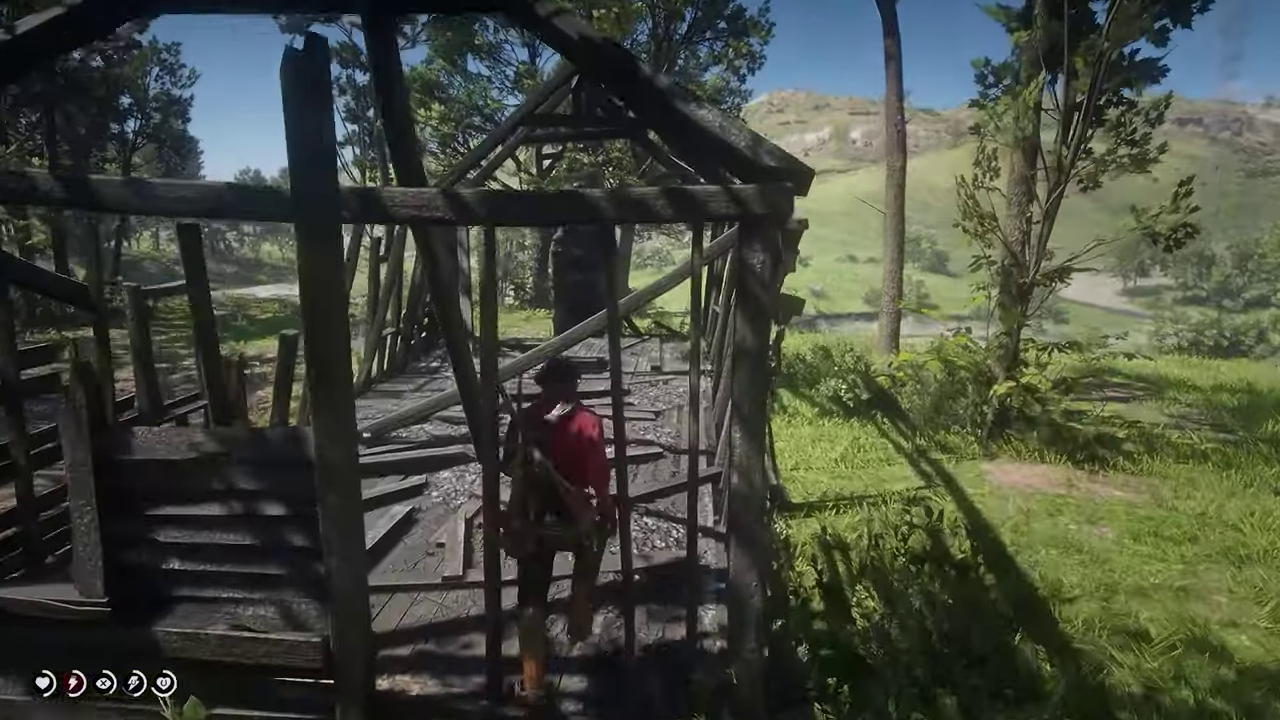
pyautogui.press('w')
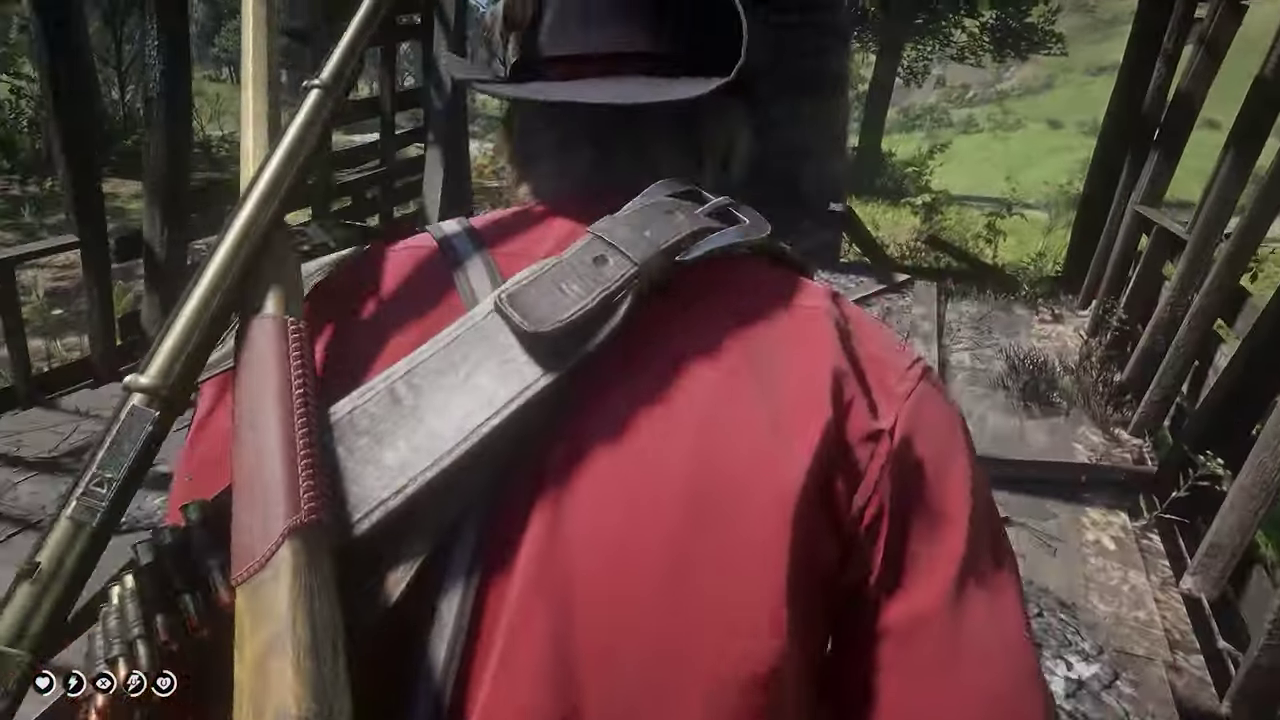
pyautogui.press('w')
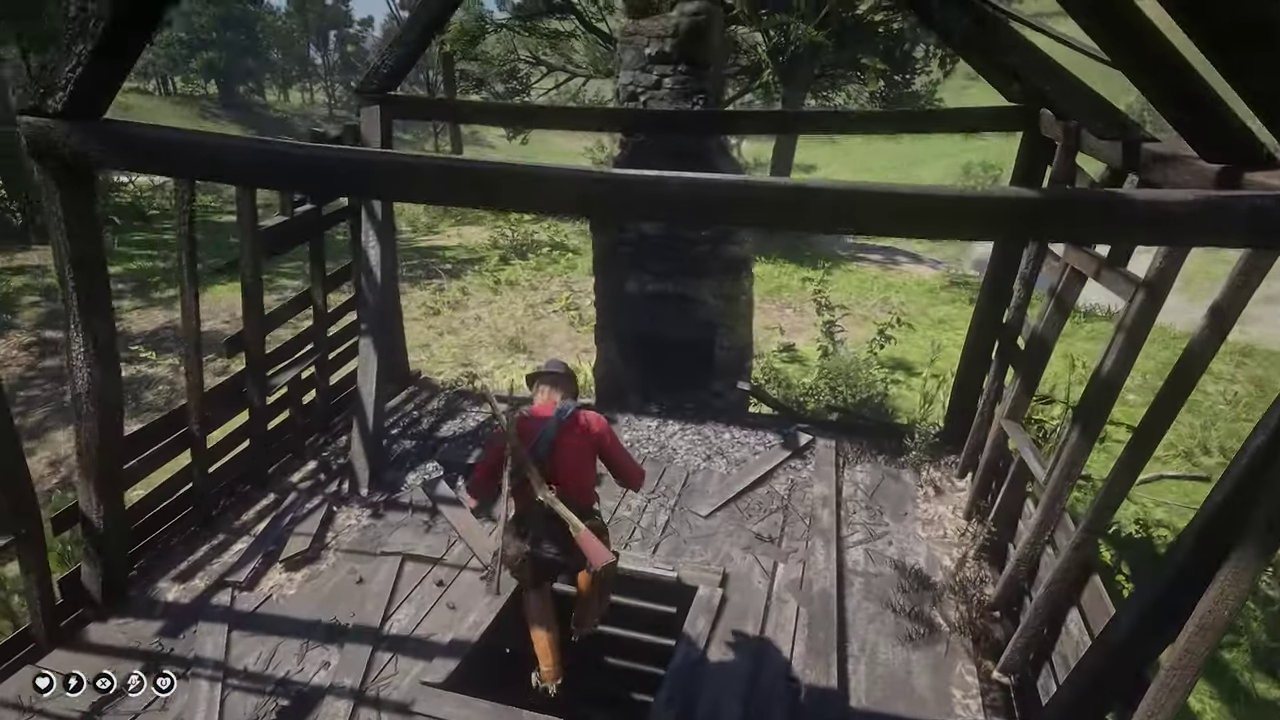
pyautogui.press('w')
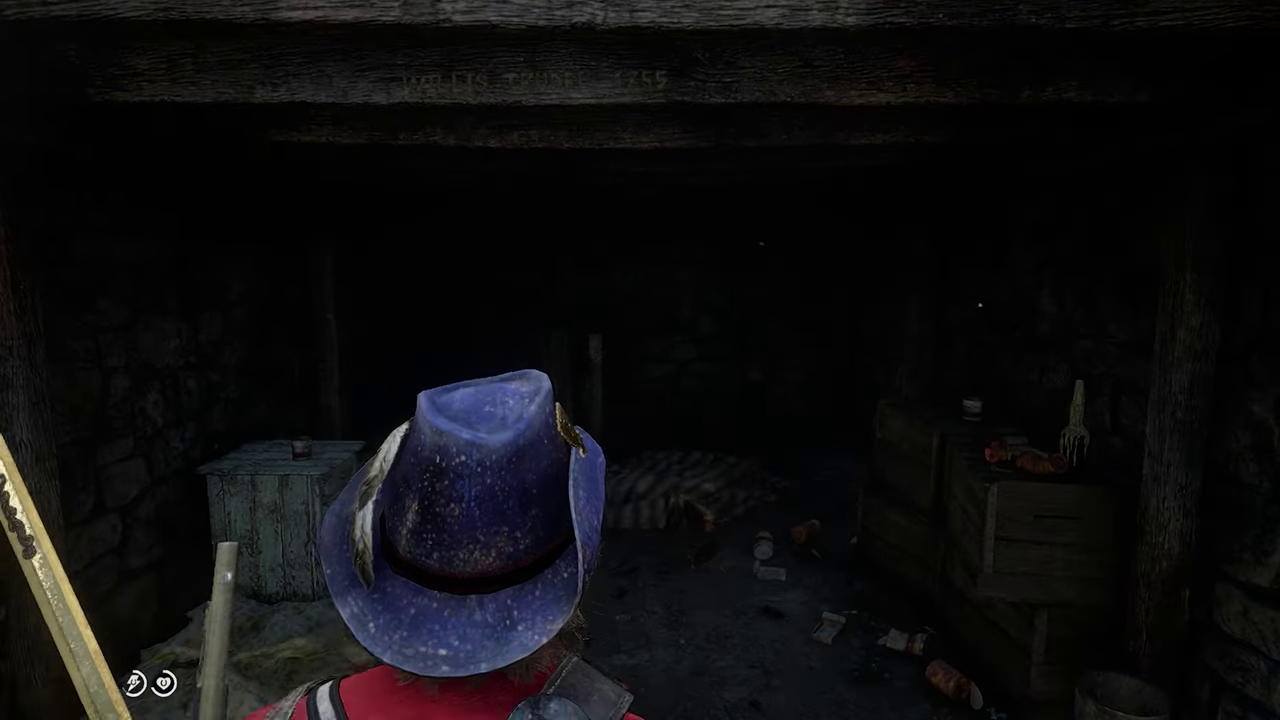
pyautogui.press('w')
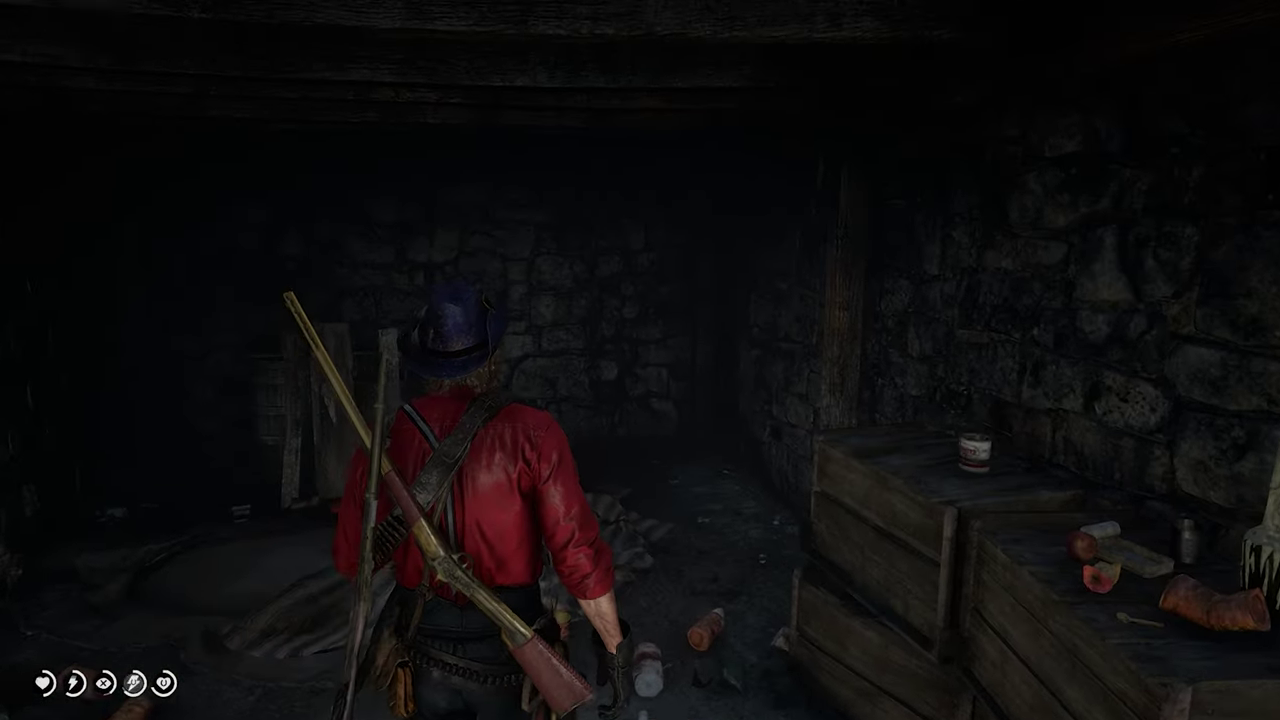
# - Step toward the stash wall, then load the earlier The New South save
pyautogui.press('d')
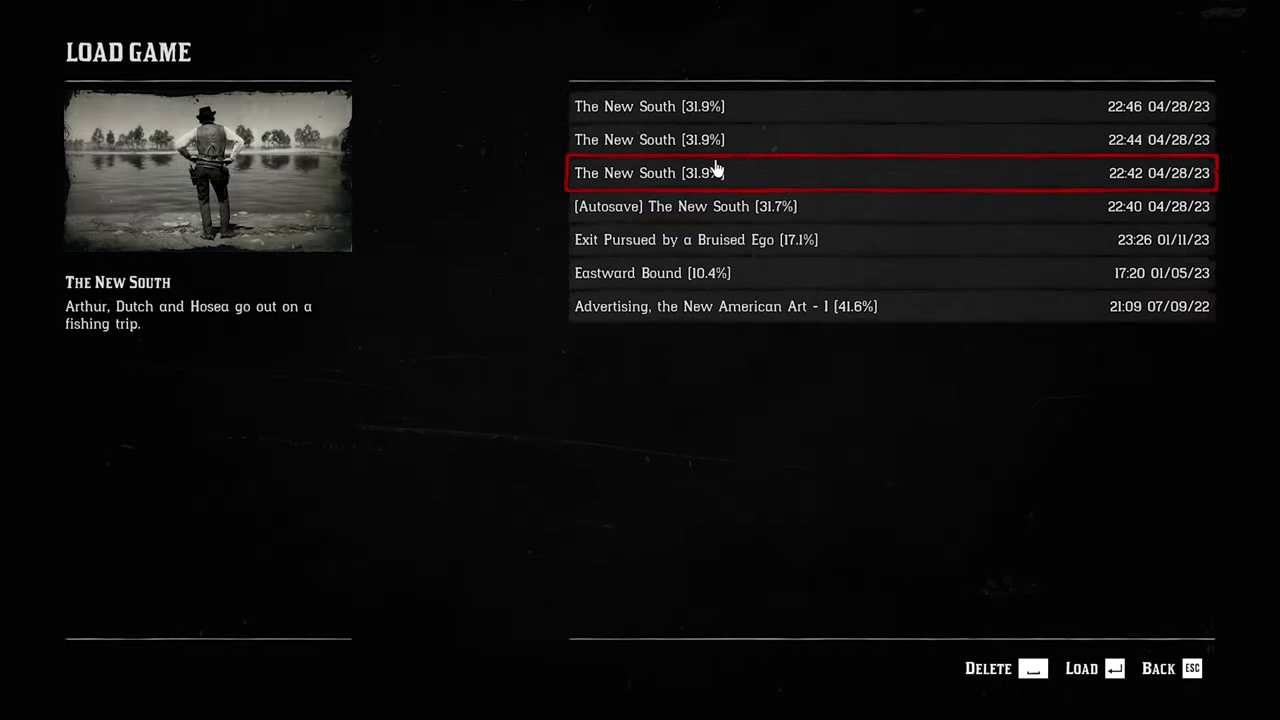
pyautogui.click(739, 124)
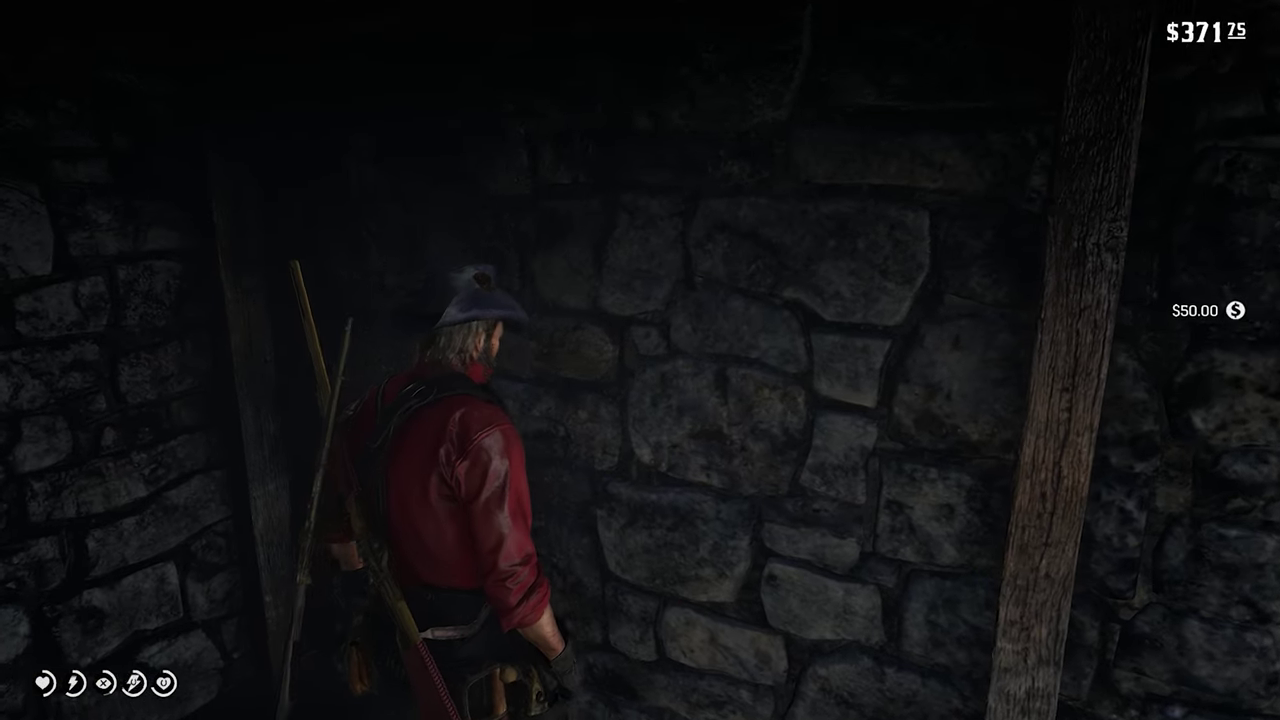
# - Take the stash again, then delete the older duplicate The New South save
pyautogui.press('e')
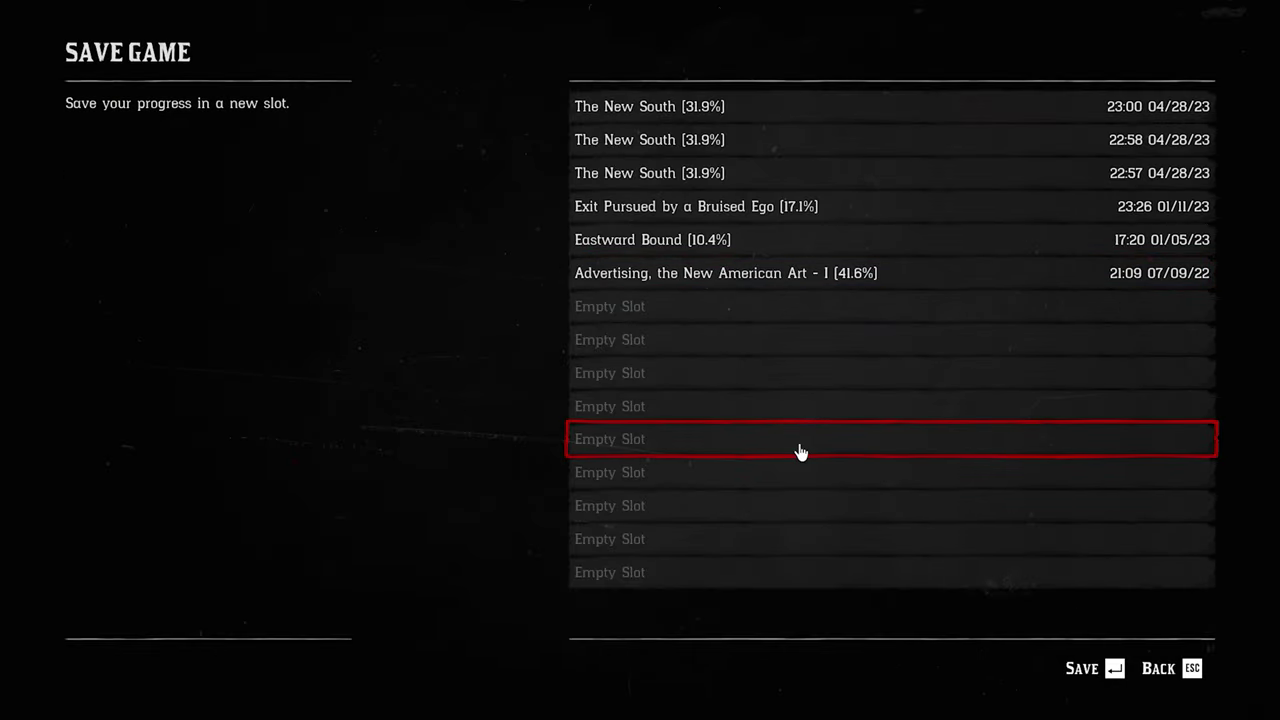
pyautogui.press('Escape')
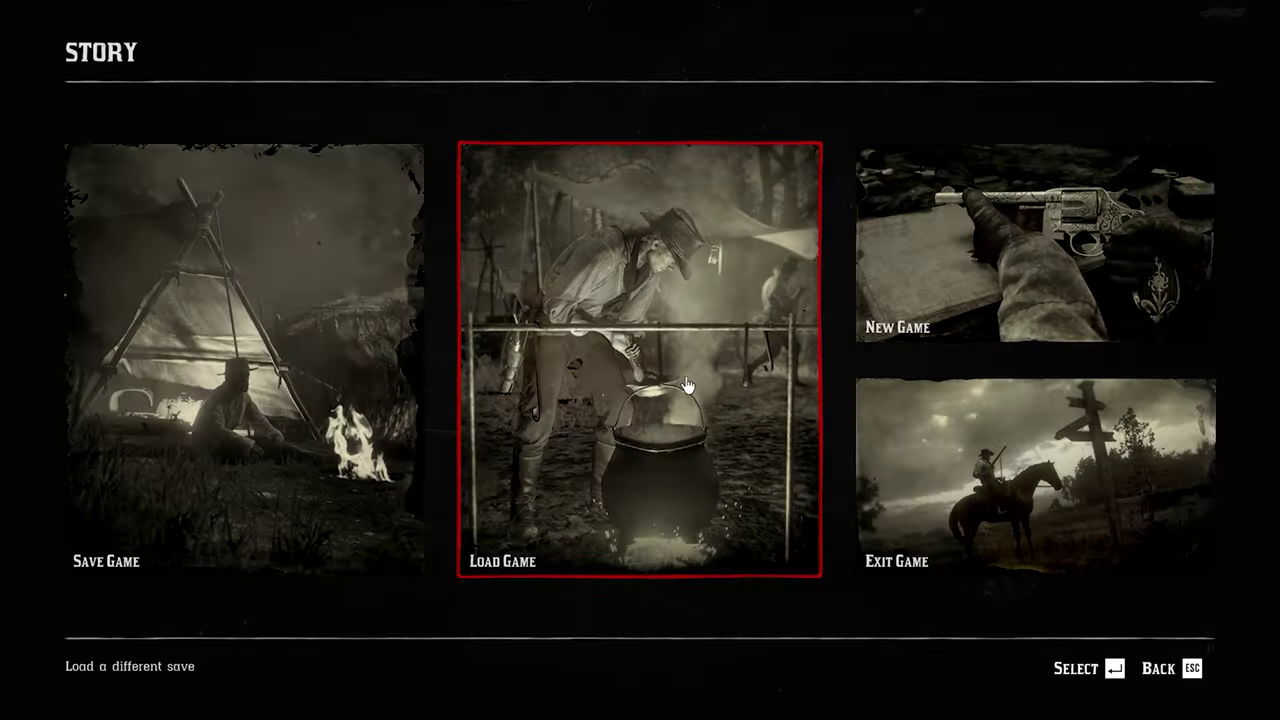
pyautogui.click(688, 385)
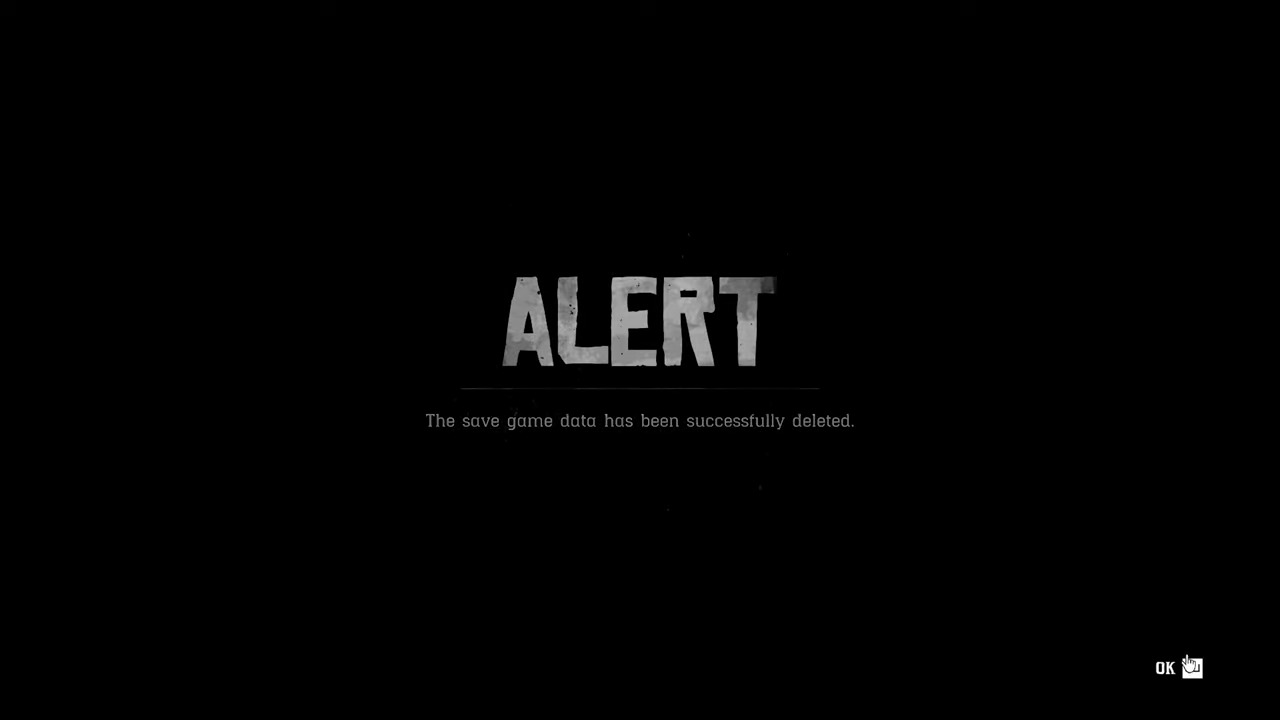
pyautogui.click(1190, 664)
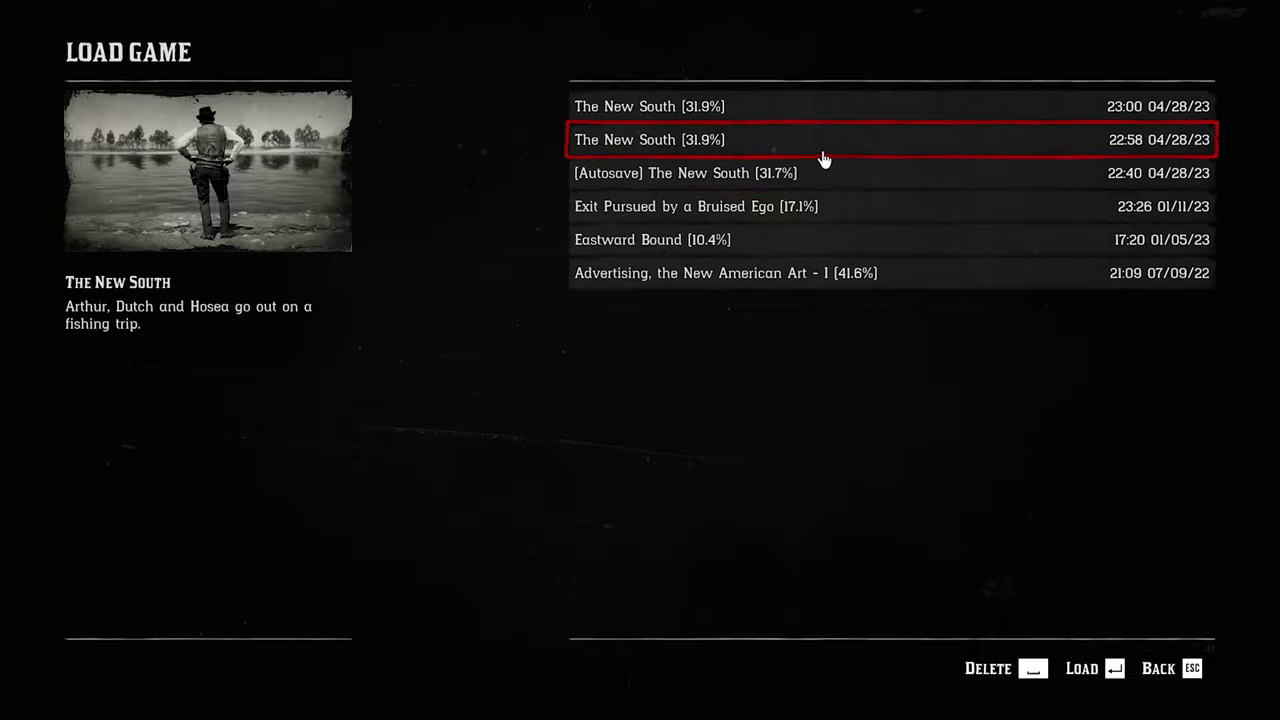
pyautogui.click(822, 158)
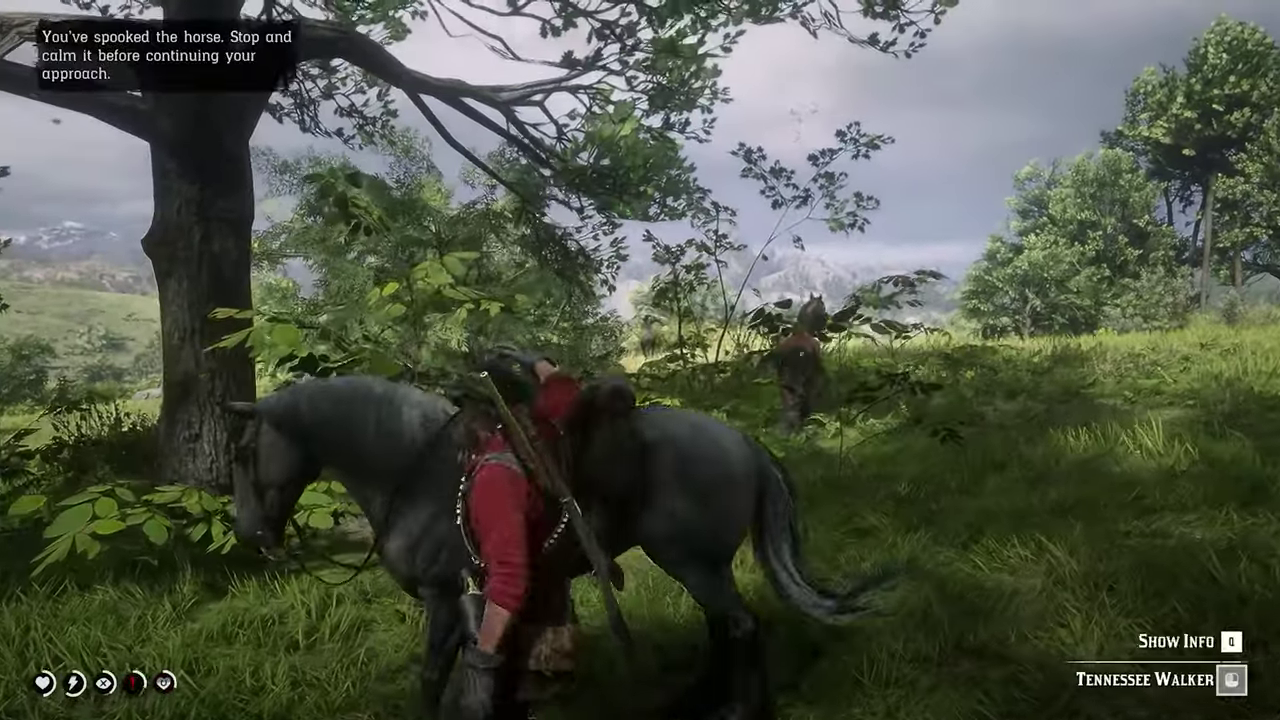
# - Run from the horse into the ruined shack, drop into the cellar and pause the game
pyautogui.press('w')
pyautogui.press('w')
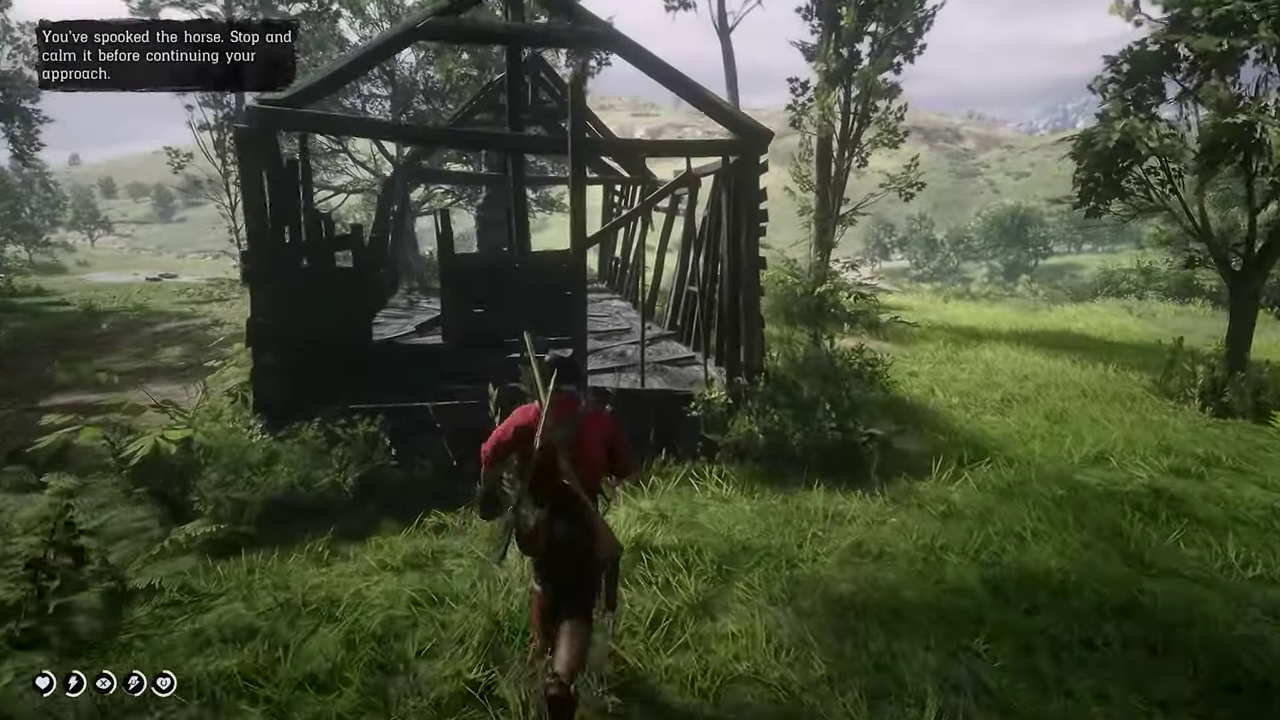
pyautogui.press('w')
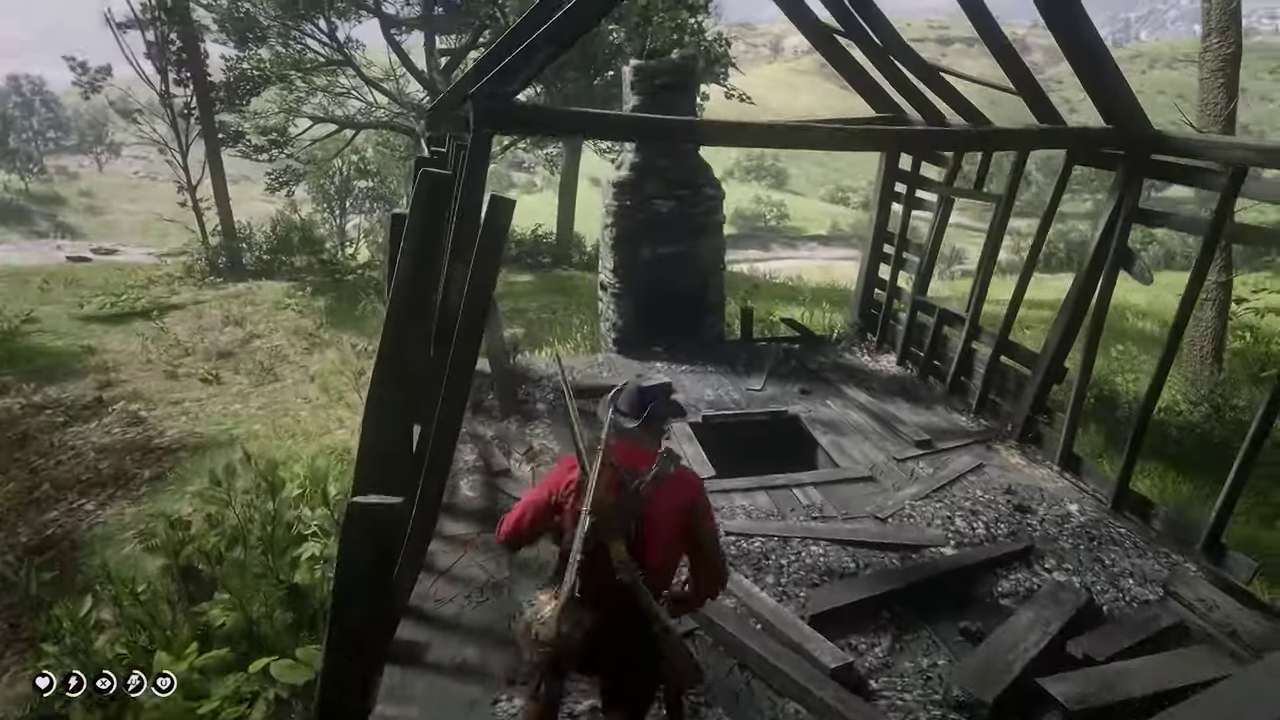
pyautogui.press('w')
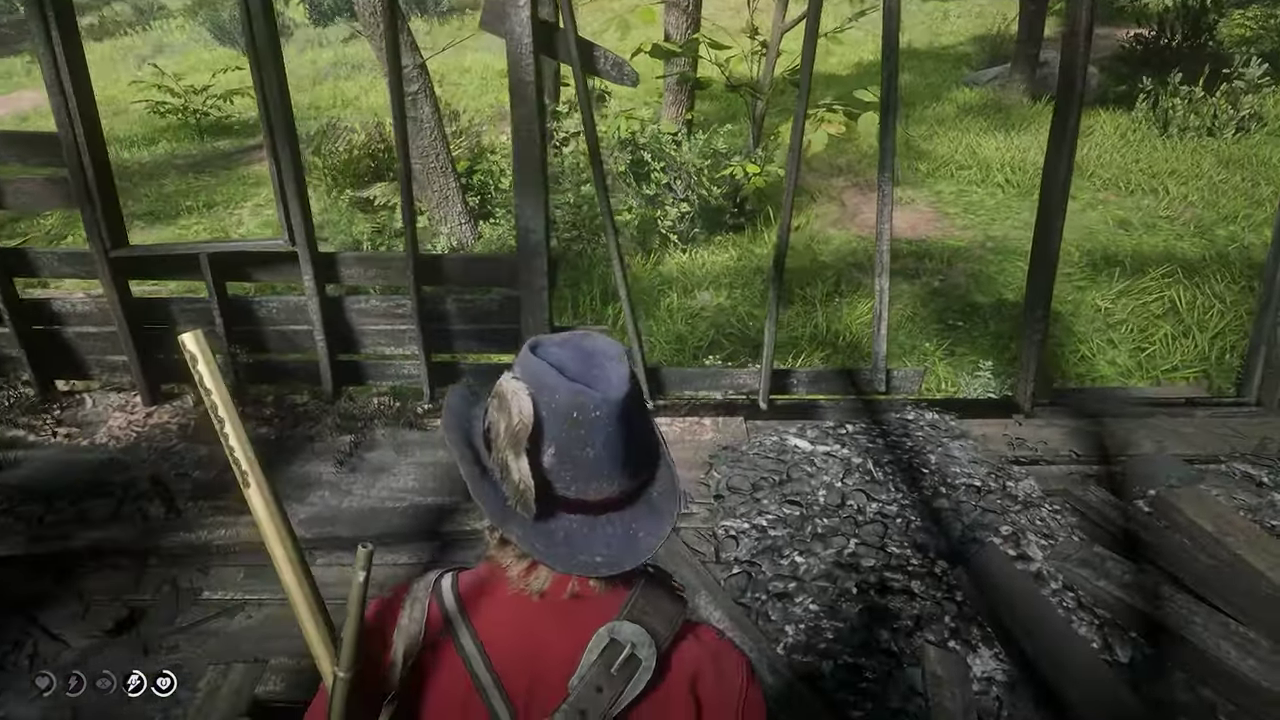
pyautogui.press('w')
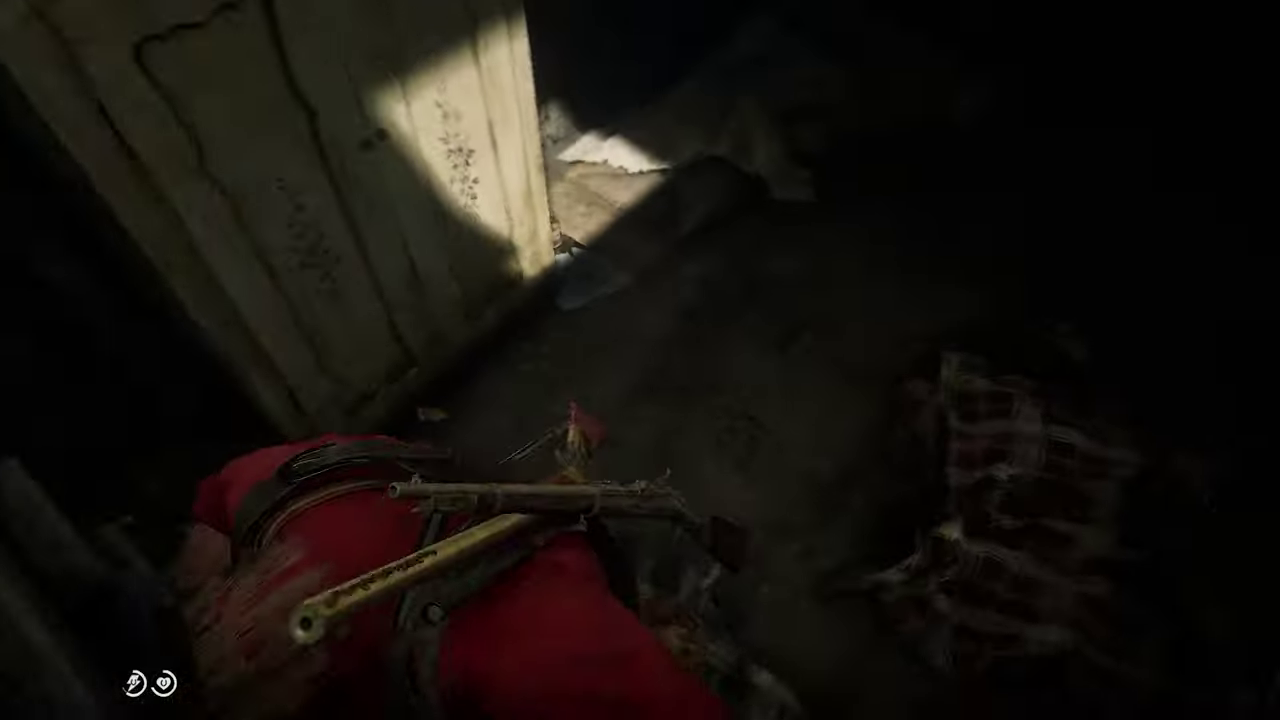
pyautogui.press('w')
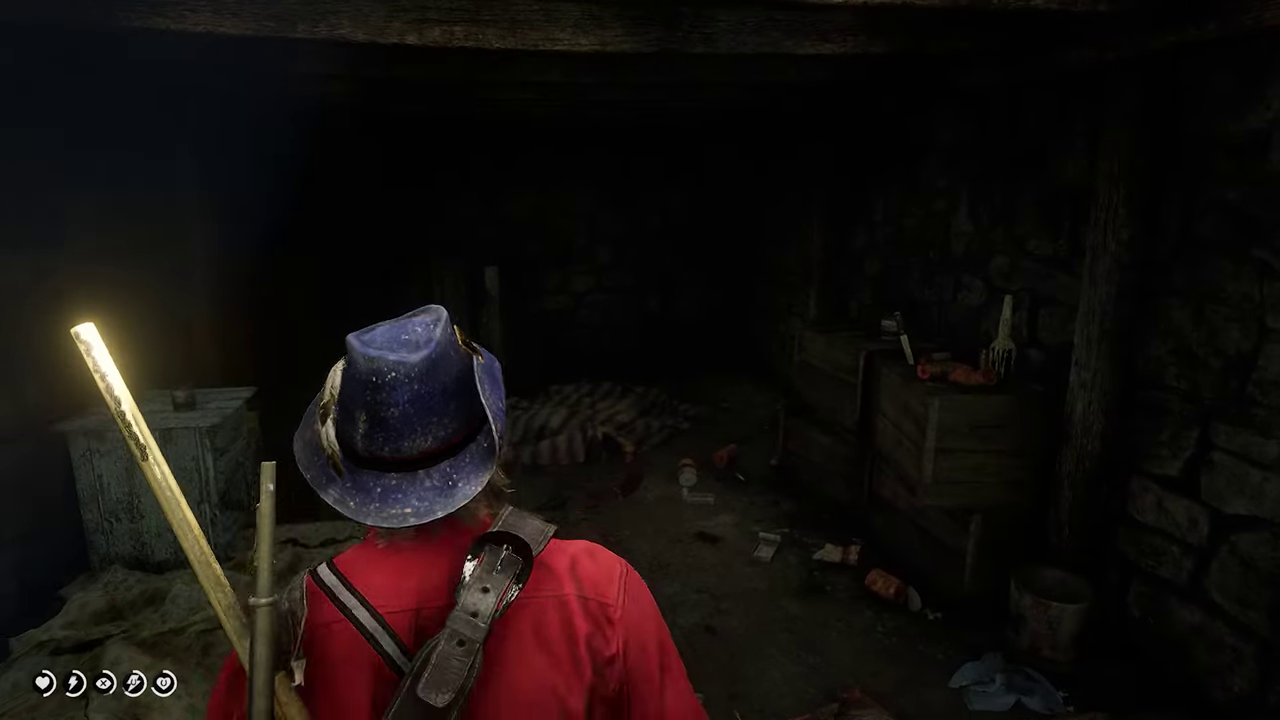
pyautogui.press('Escape')
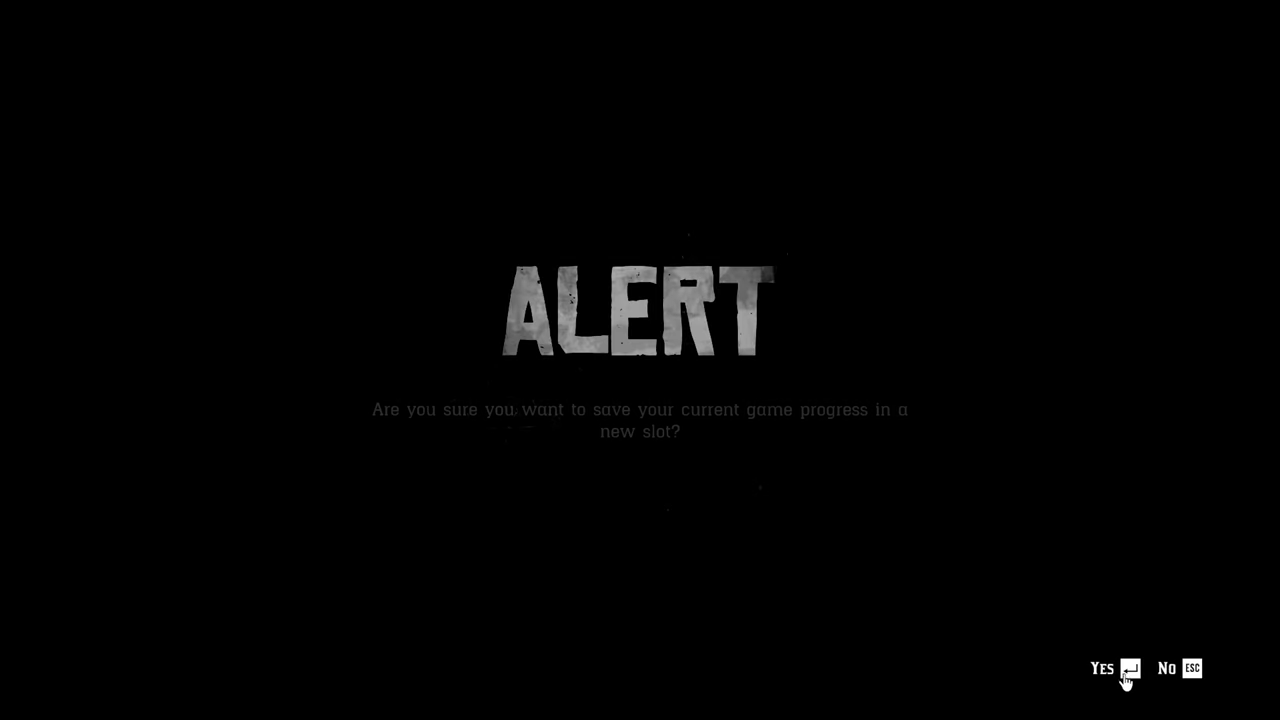
# - Confirm saving progress into the new slot
pyautogui.click(1125, 665)
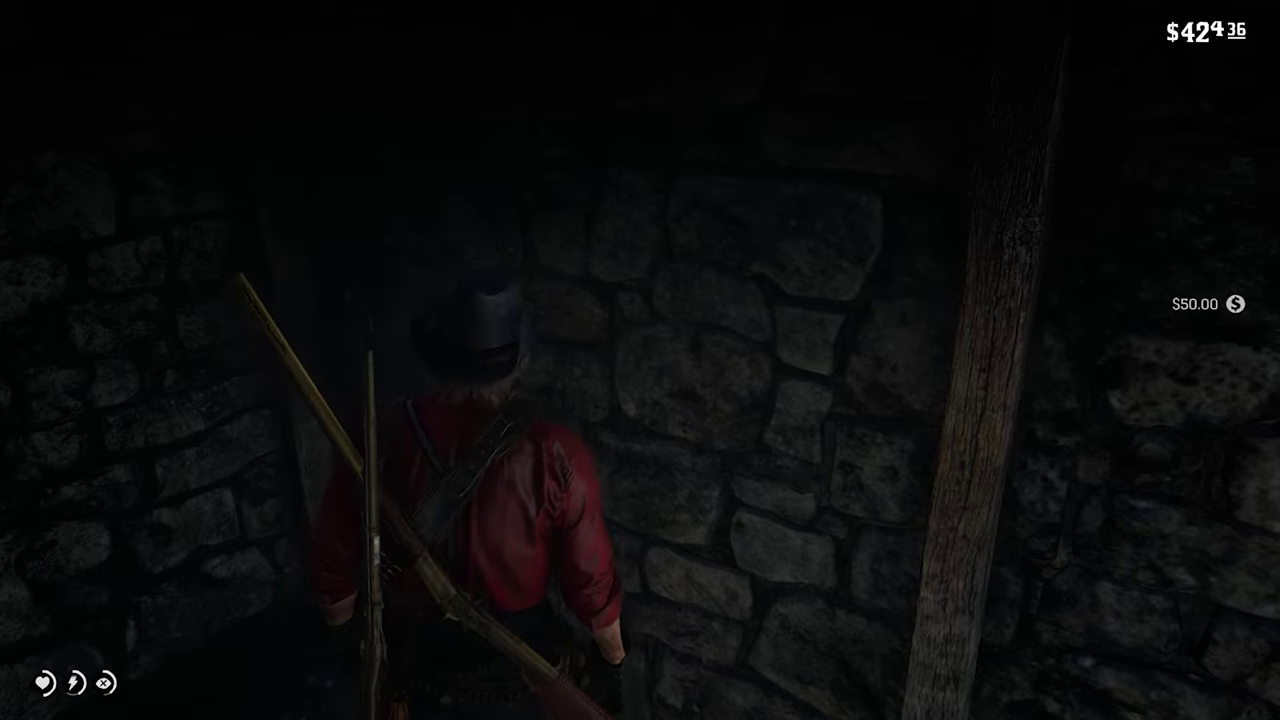
pyautogui.press('e')
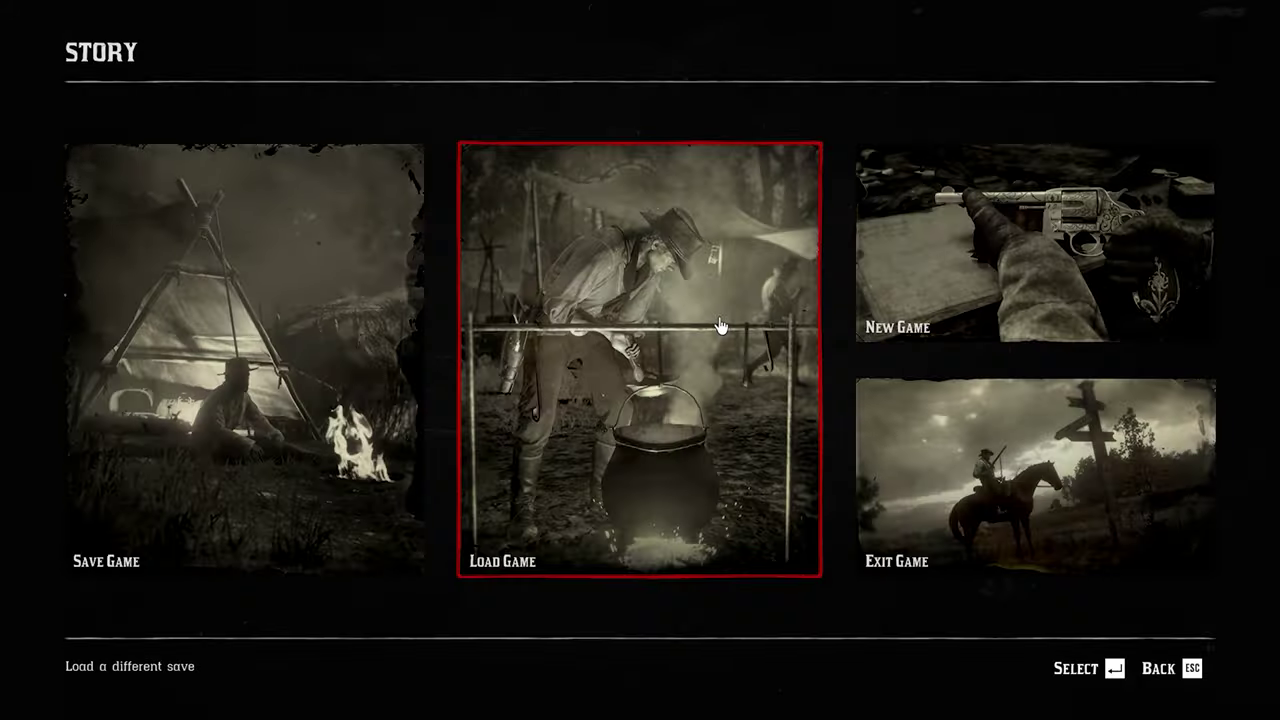
# - Take the $50 from the hidden stash, then bring up the saved-games list
pyautogui.click(717, 312)
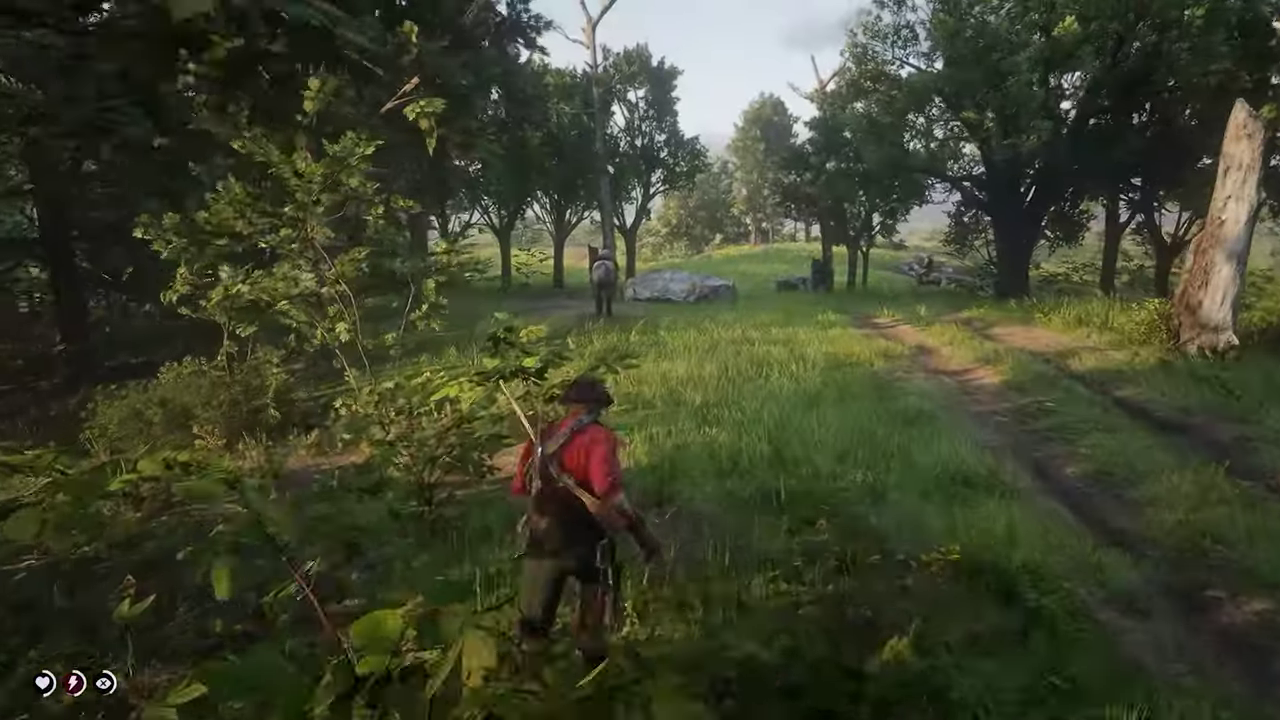
# - Run to the grey horse, mount it and ride to the ruined shack
pyautogui.press('w')
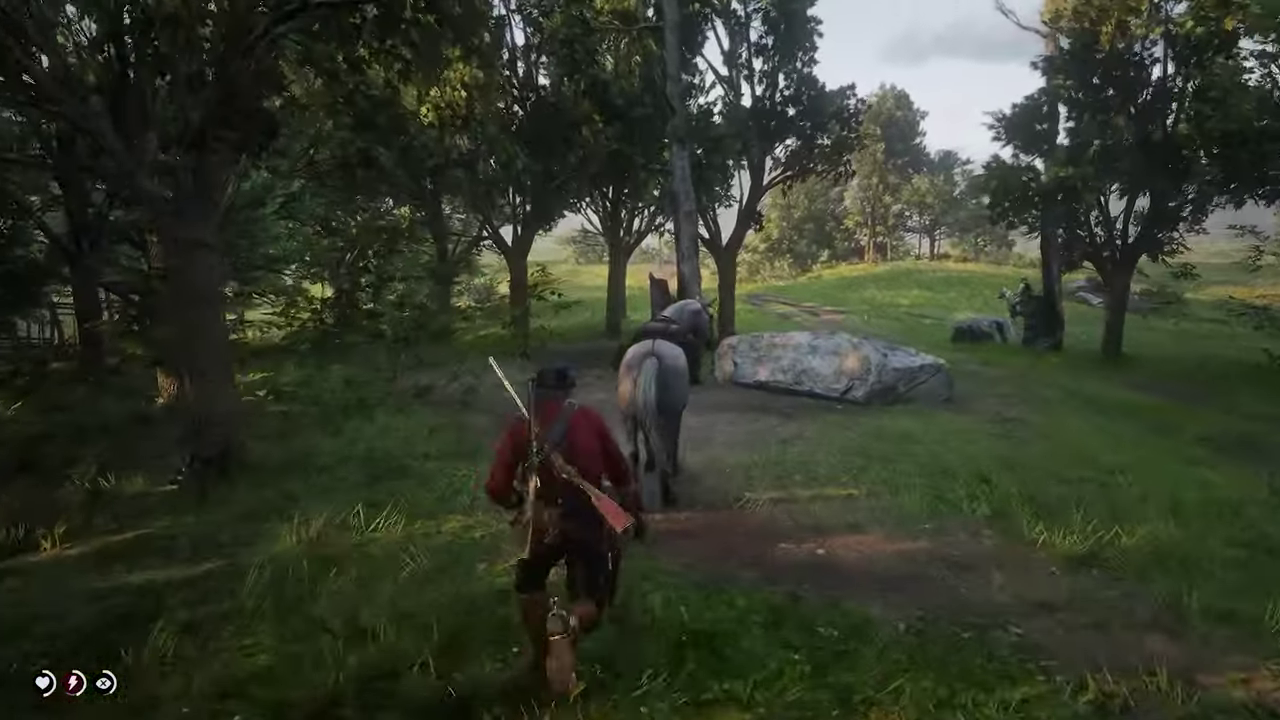
pyautogui.press('f')
pyautogui.press('w')
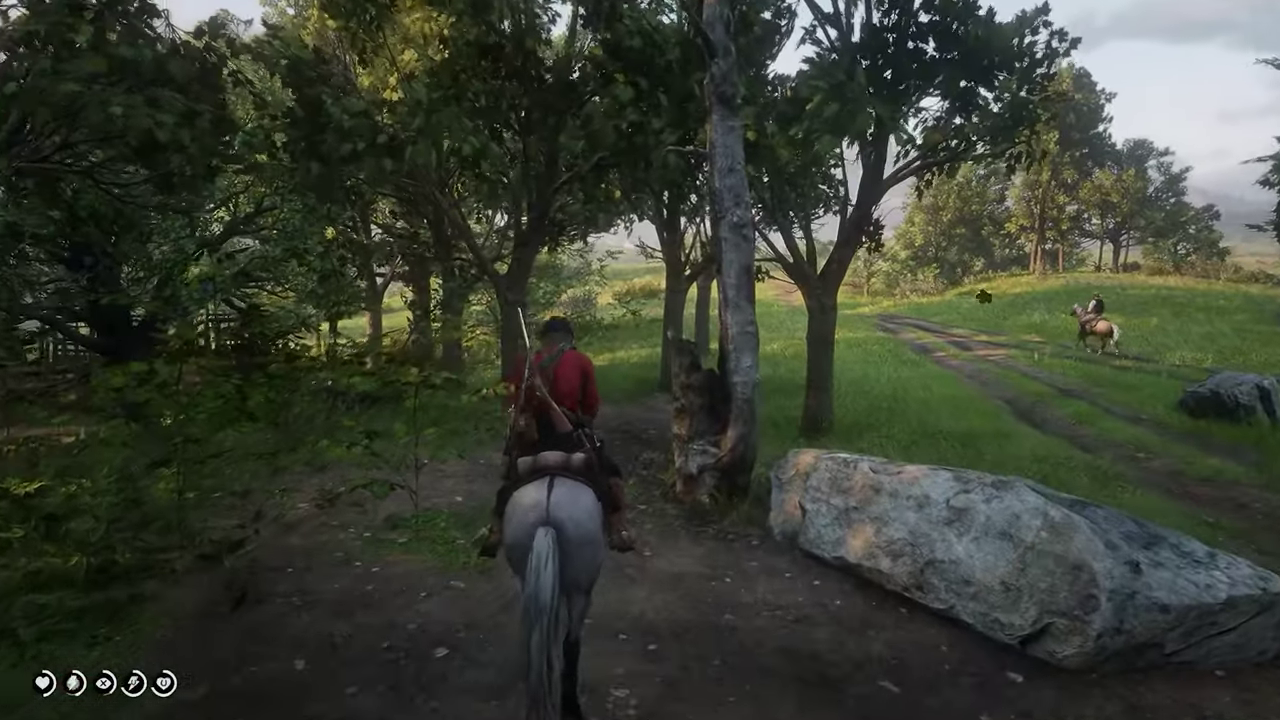
pyautogui.press('w')
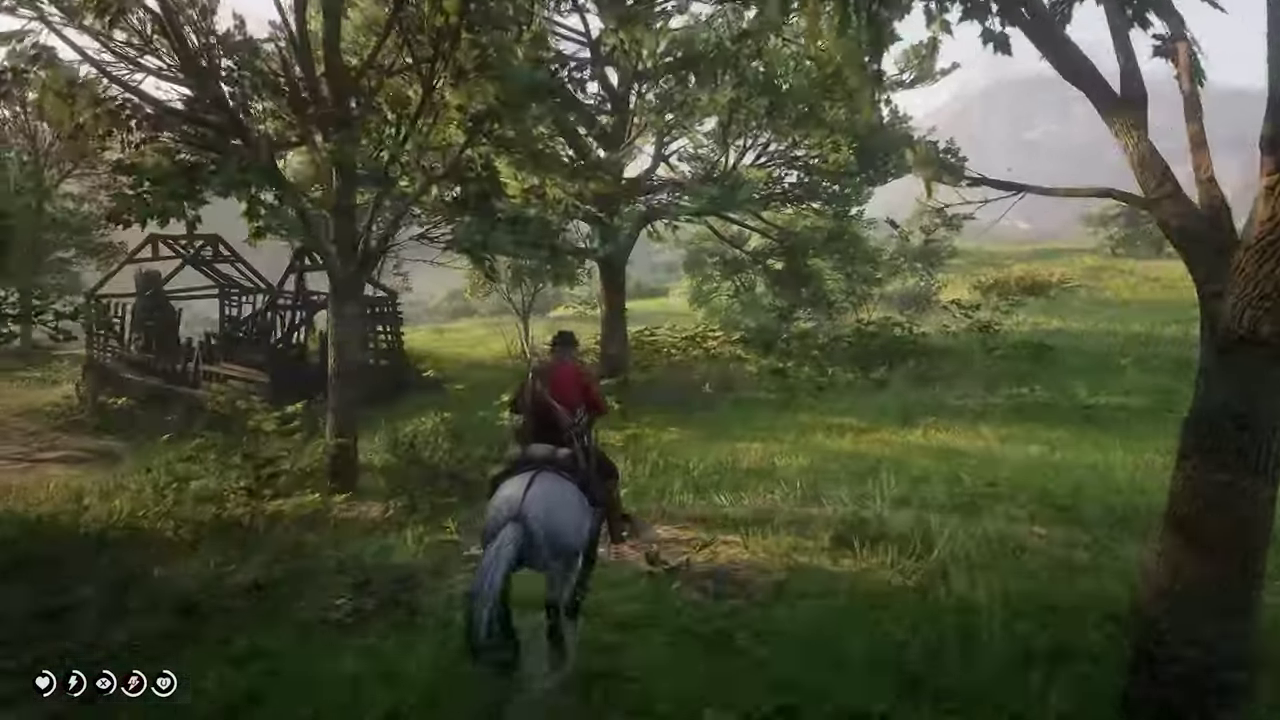
pyautogui.press('w')
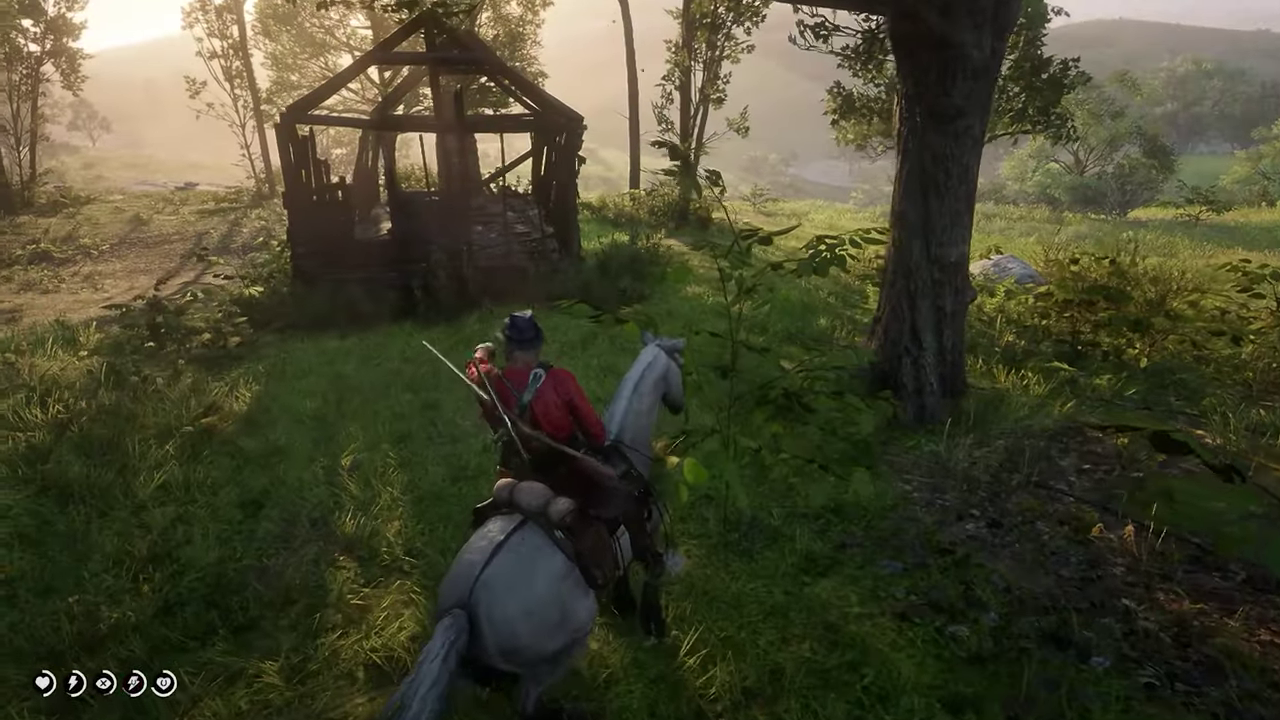
# - Dismount, enter the shack and walk through the dark cellar toward the stash
pyautogui.press('f')
pyautogui.press('w')
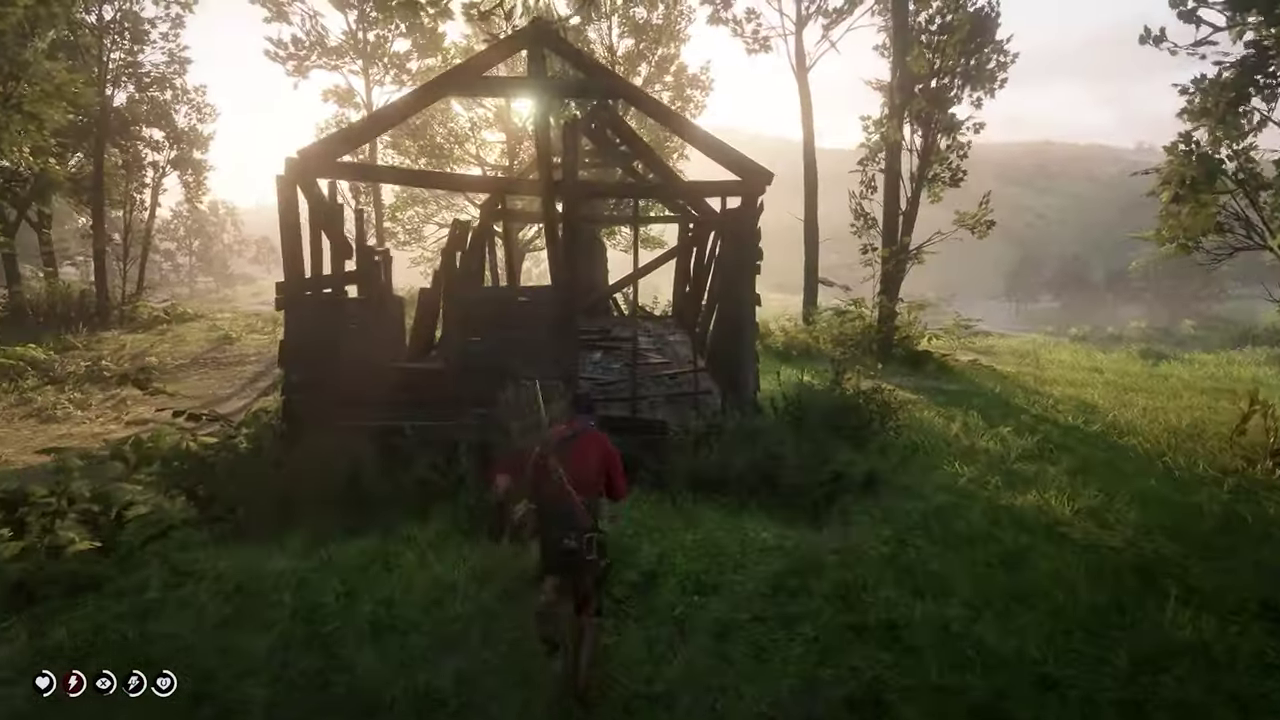
pyautogui.press('w')
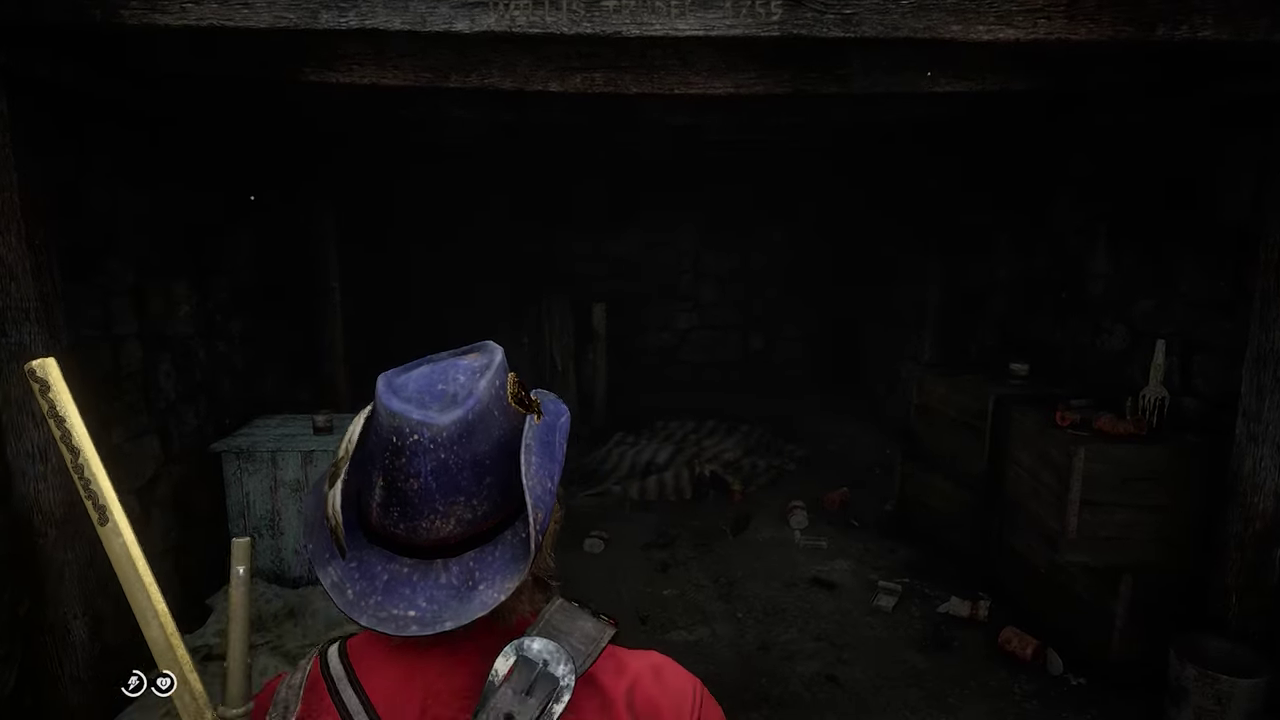
pyautogui.press('w')
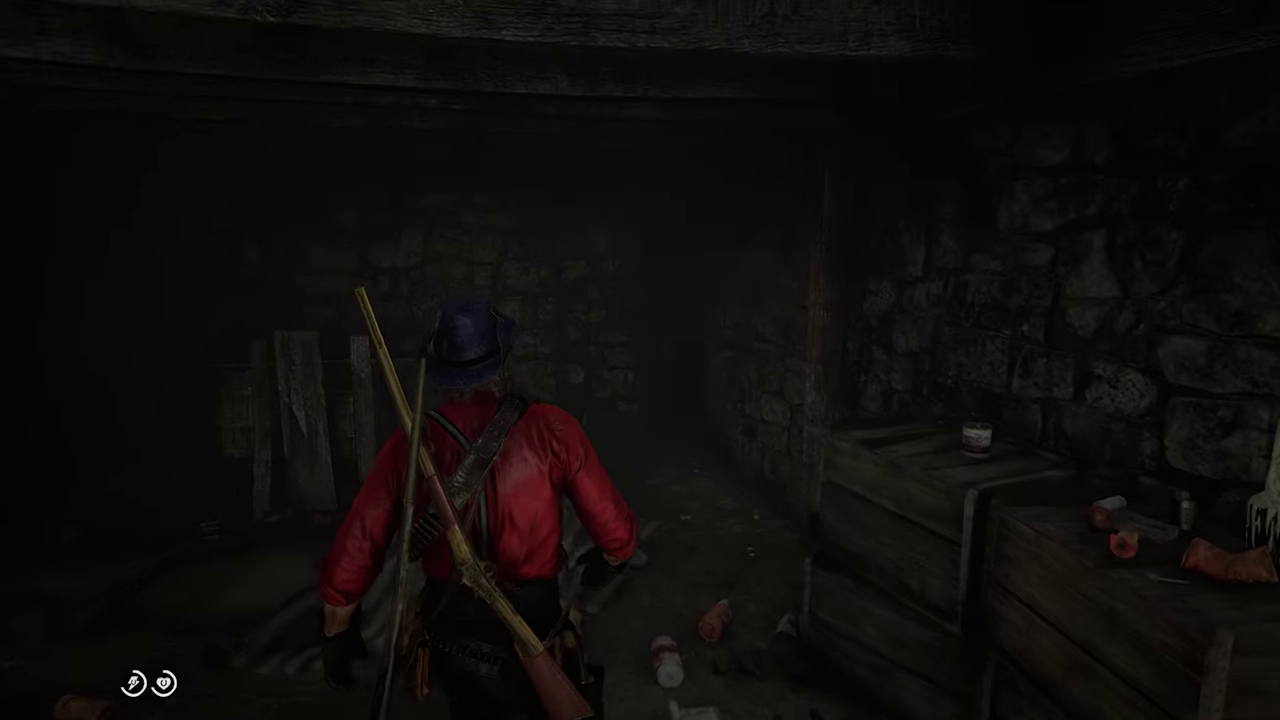
pyautogui.press('w')
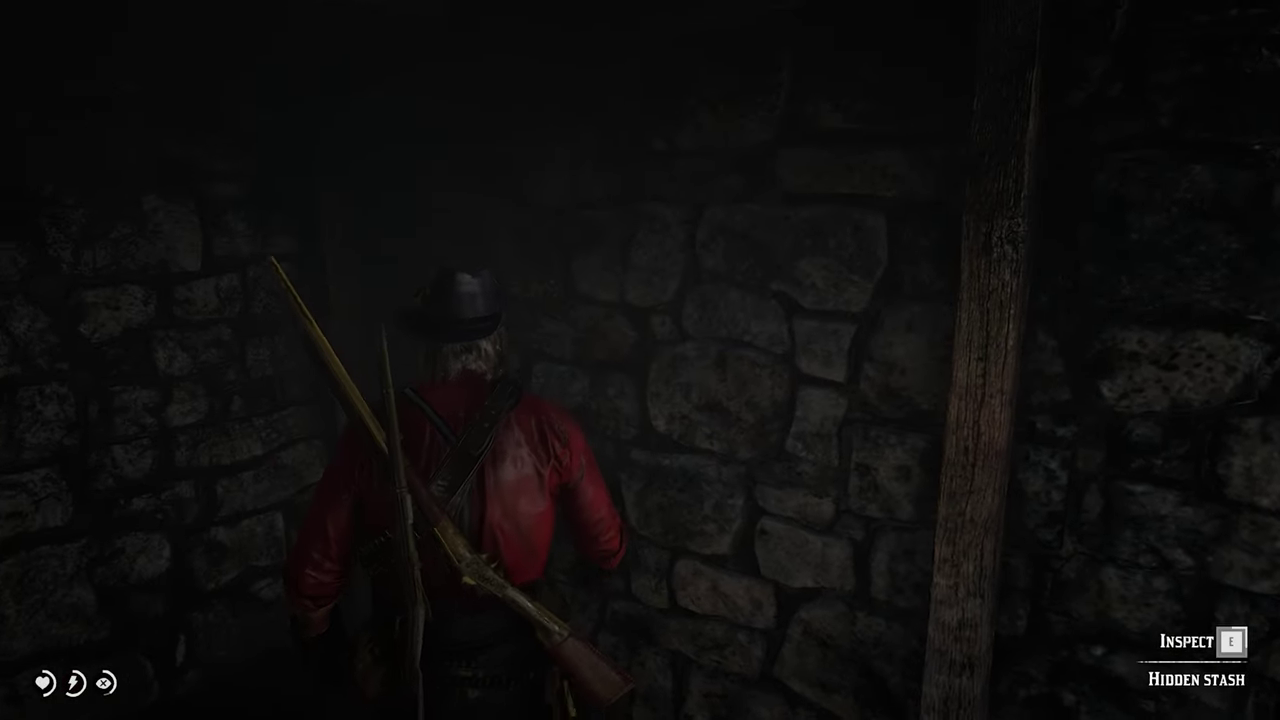
# - Collect the $50 from the hidden stash, bringing cash to $921.75
pyautogui.press('e')
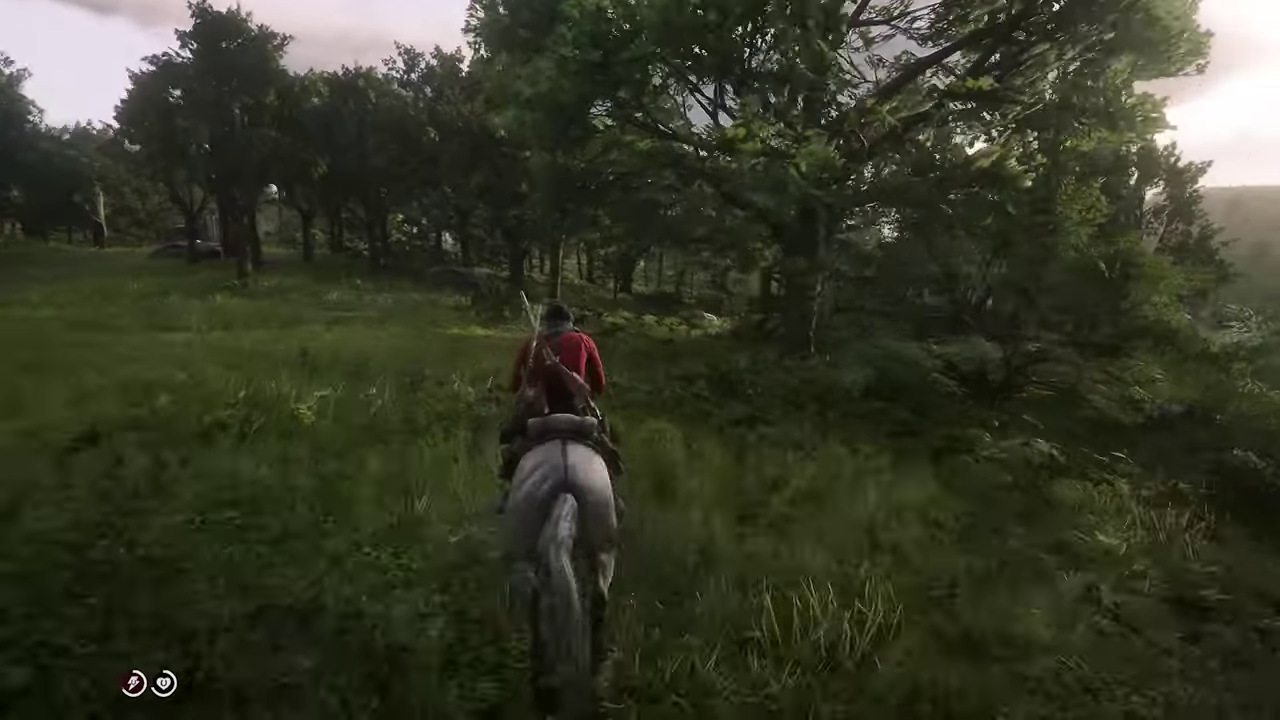
# - Ride the grey horse out of the forest toward the ruined shack
pyautogui.press('w')
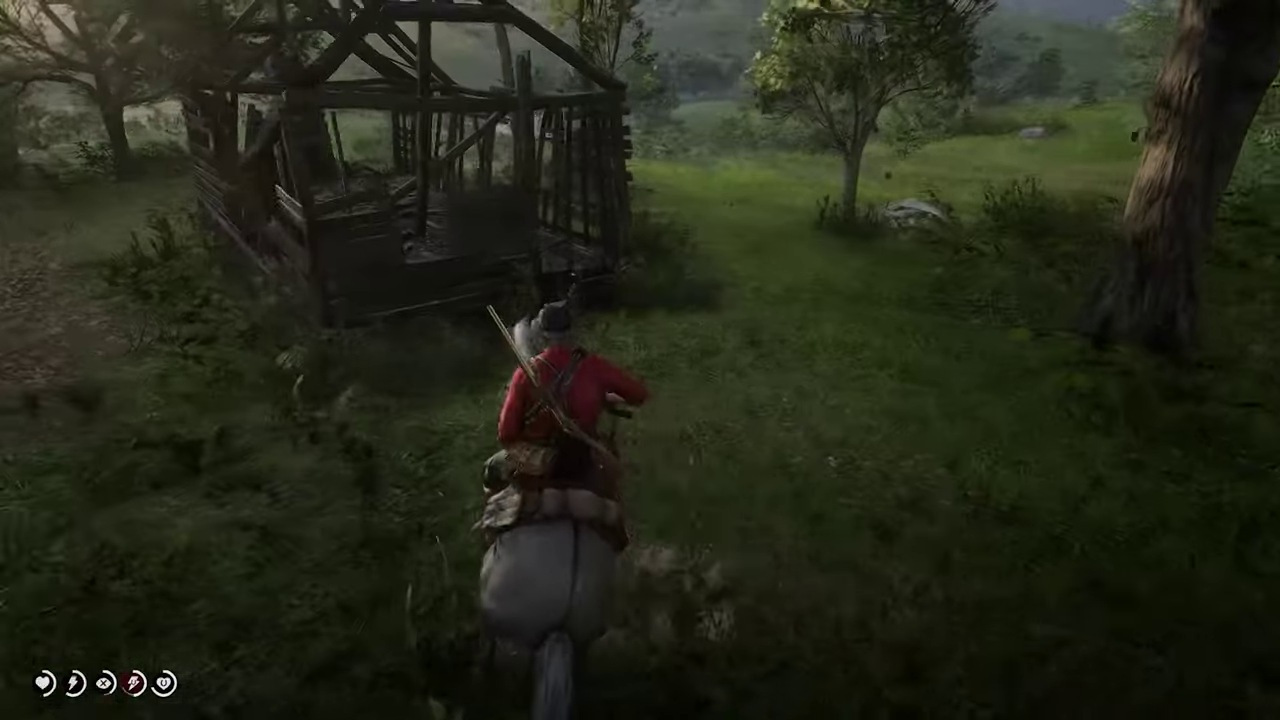